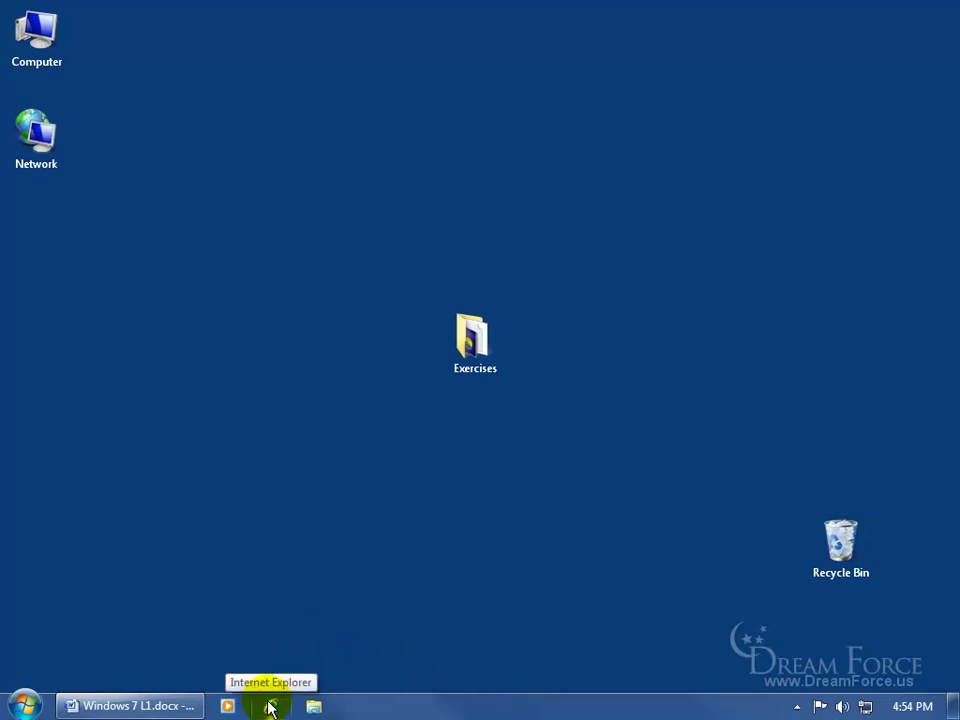
Step: Open Google and the Excel 2007 Training Videos page from Internet Explorer's Jump List, closing all tabs at the end
right_click(270, 708)
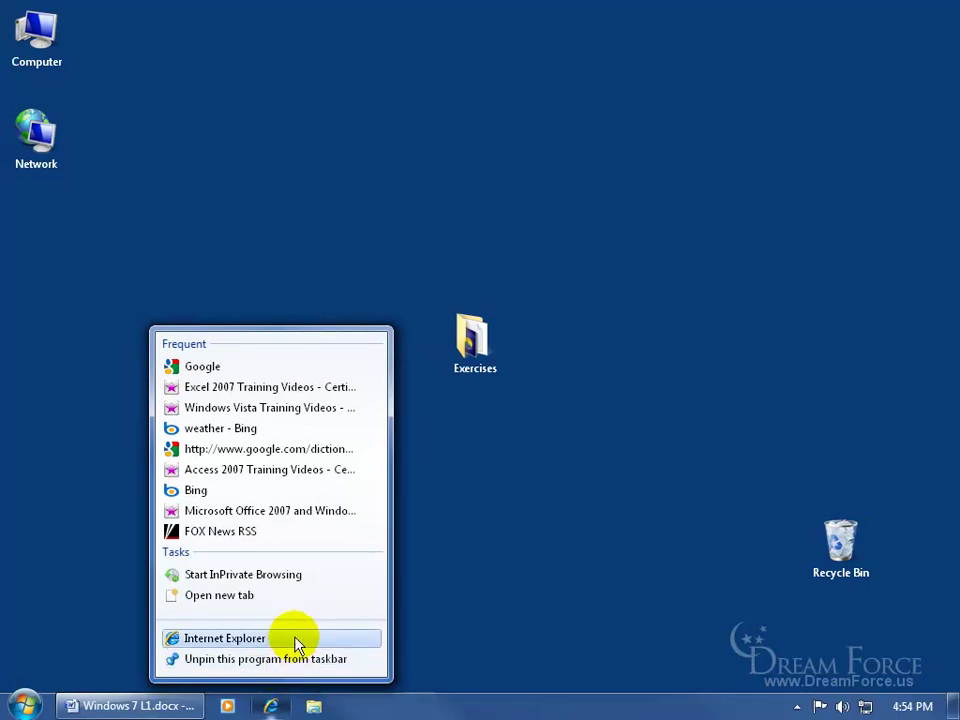
left_click(210, 367)
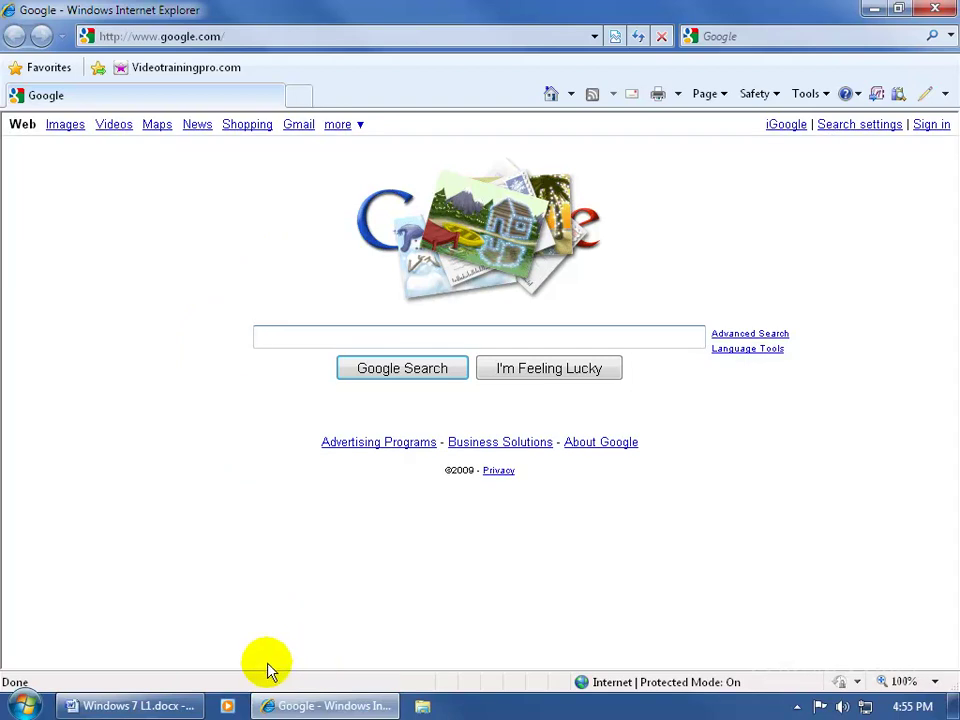
right_click(294, 708)
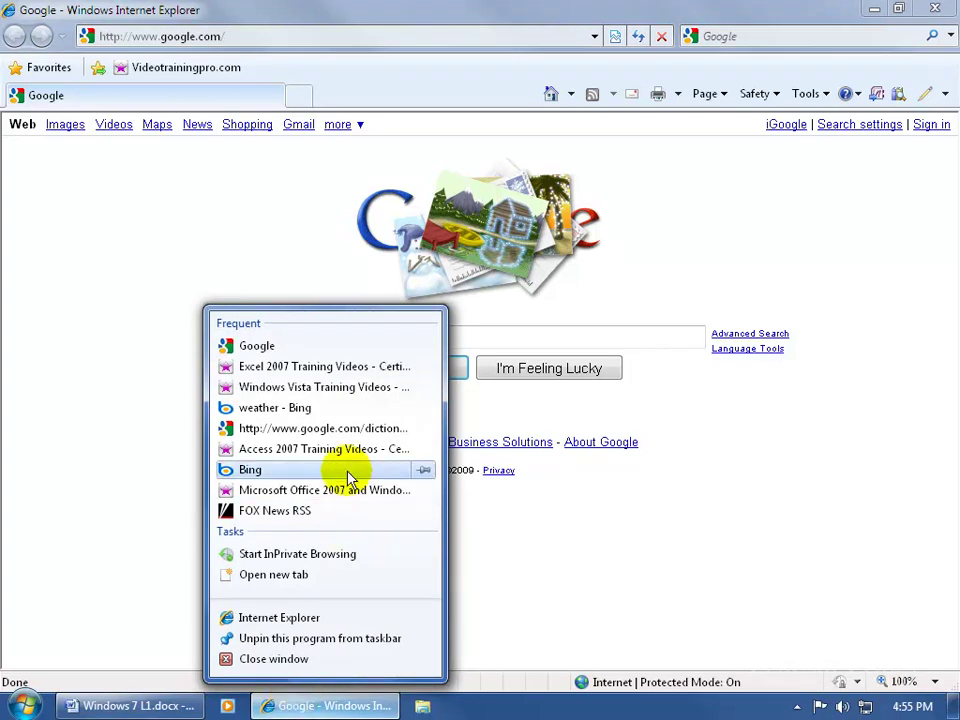
left_click(338, 370)
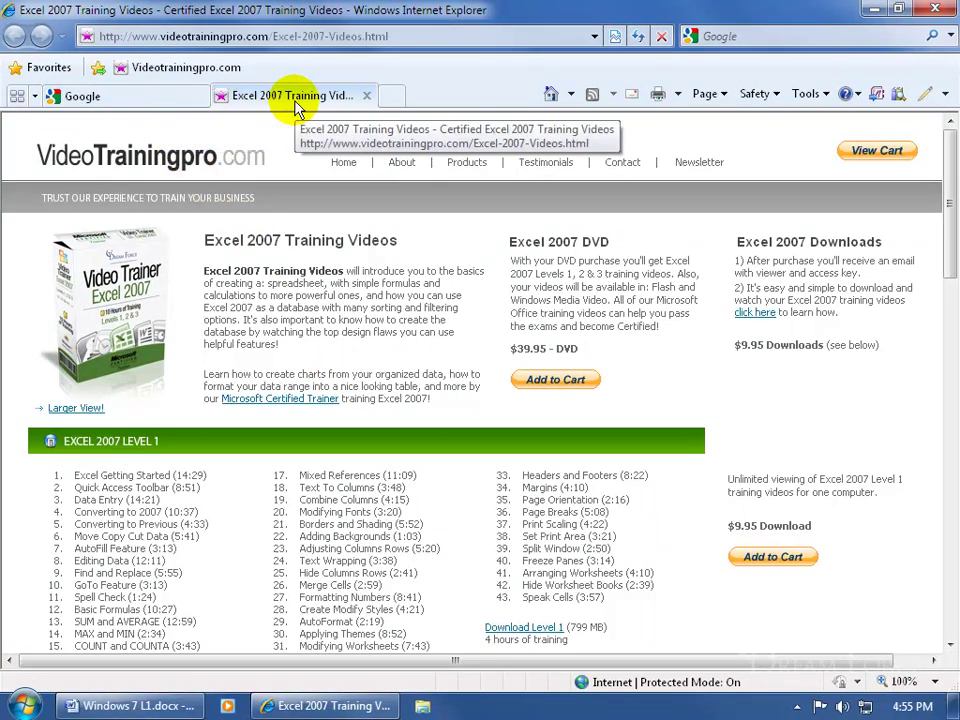
left_click(936, 10)
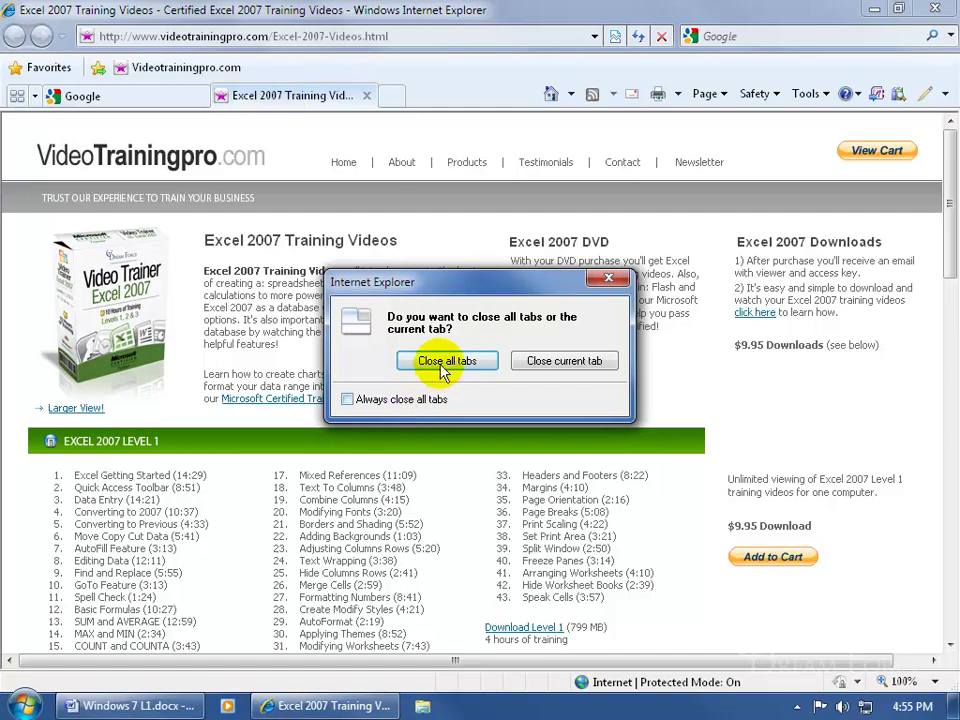
left_click(439, 363)
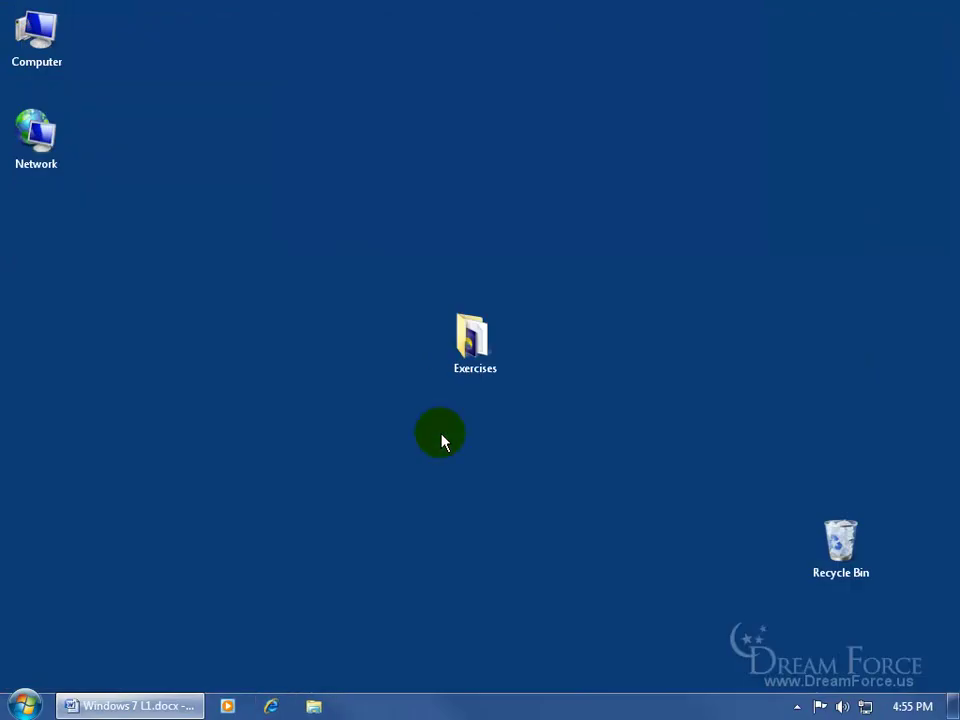
Step: Set the number of recent items to display in Jump Lists to 5 in the Start menu customization
right_click(271, 706)
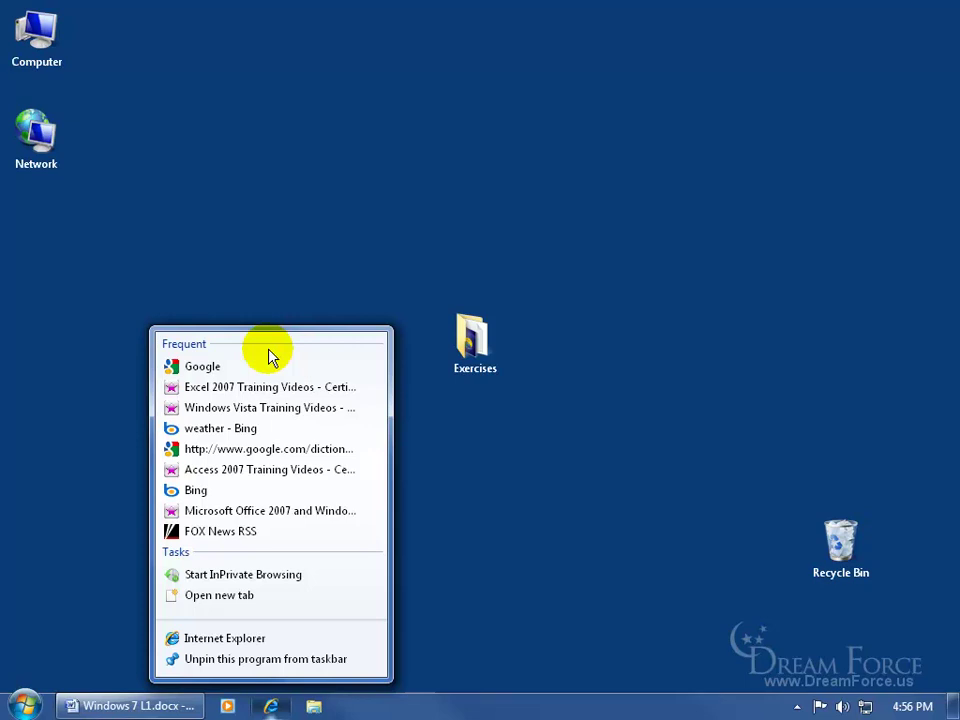
right_click(520, 708)
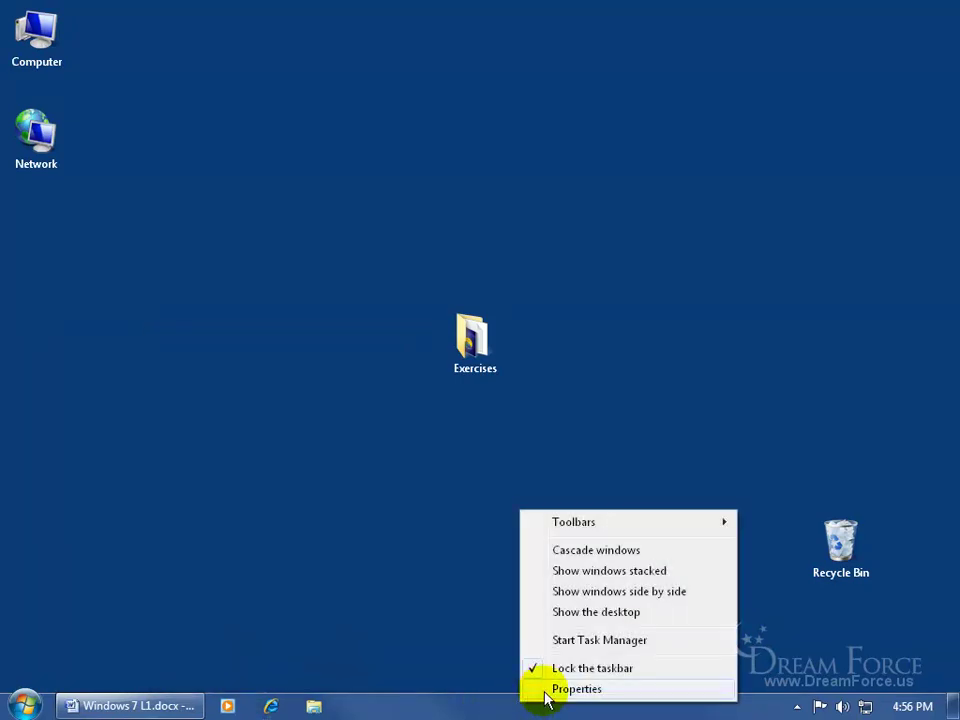
left_click(545, 689)
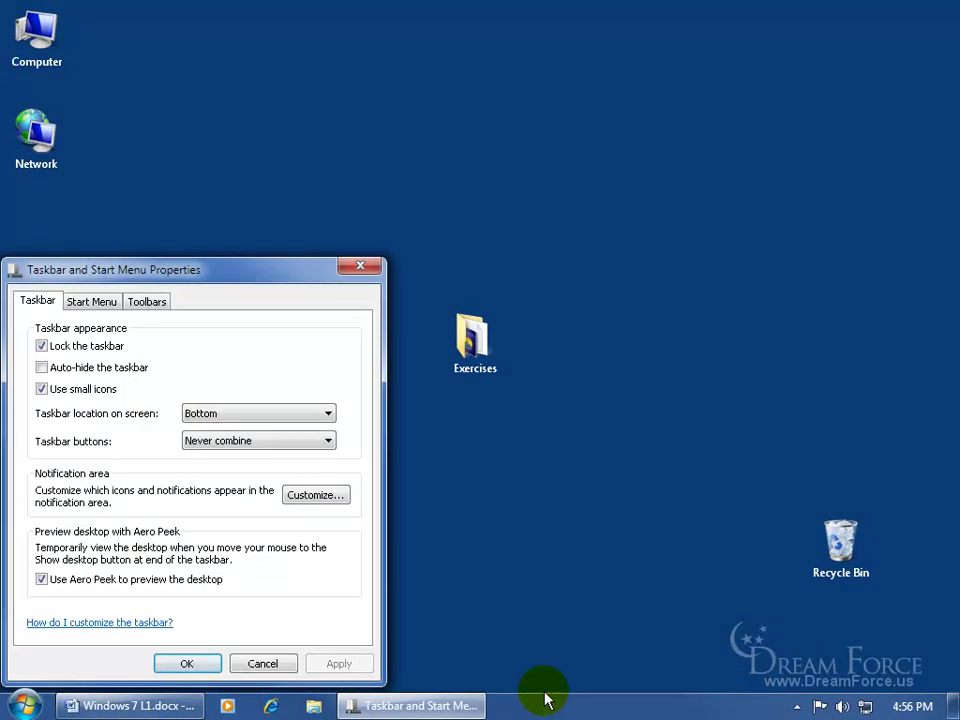
left_click(98, 307)
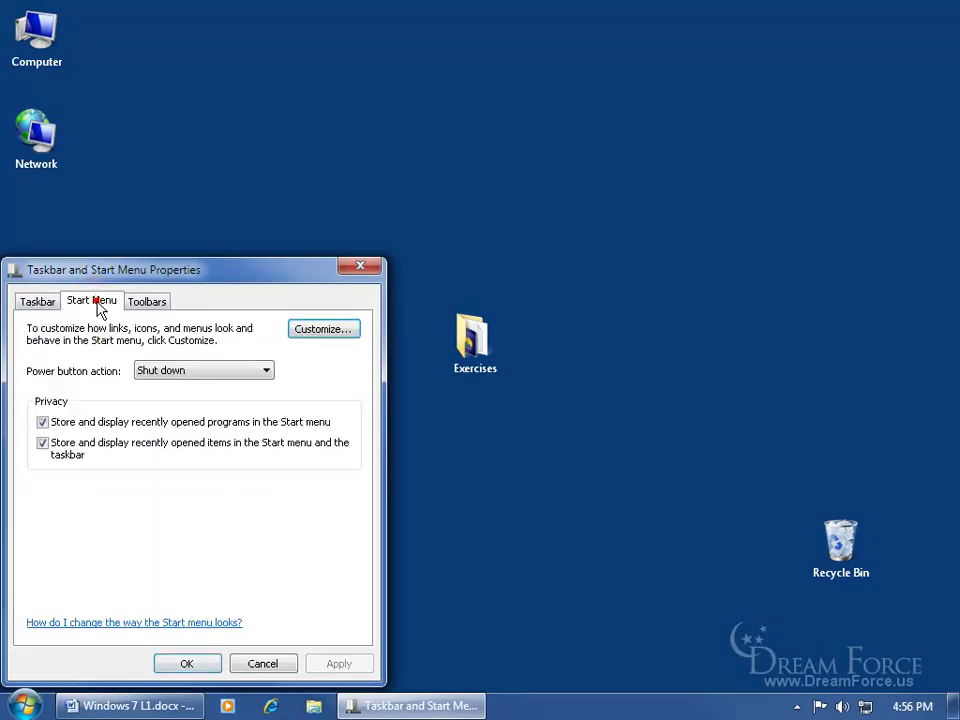
left_click(320, 330)
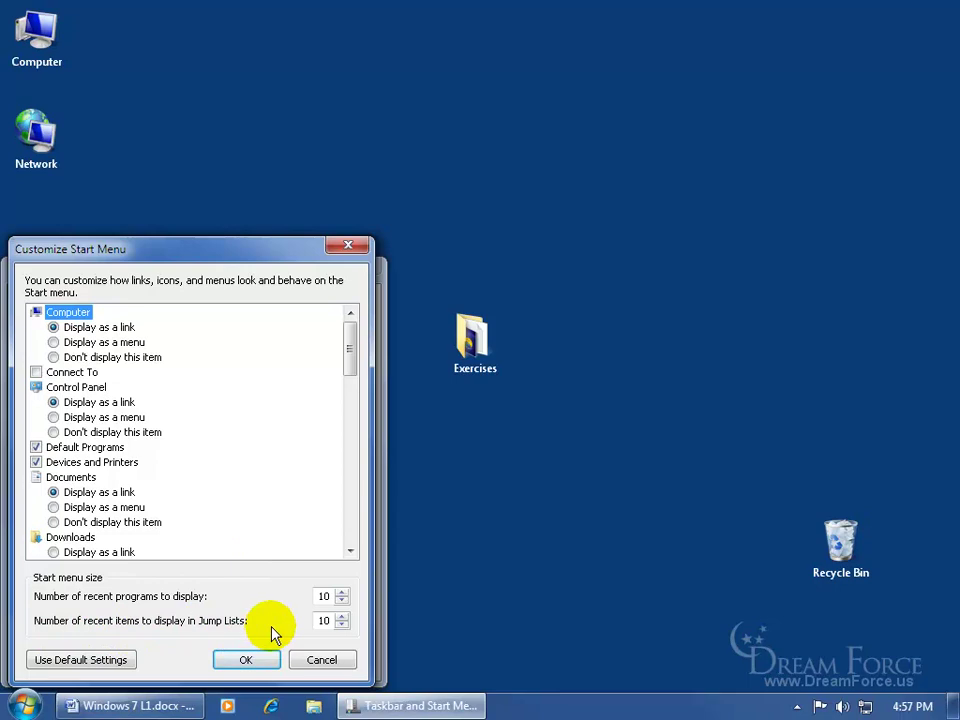
left_click(342, 625)
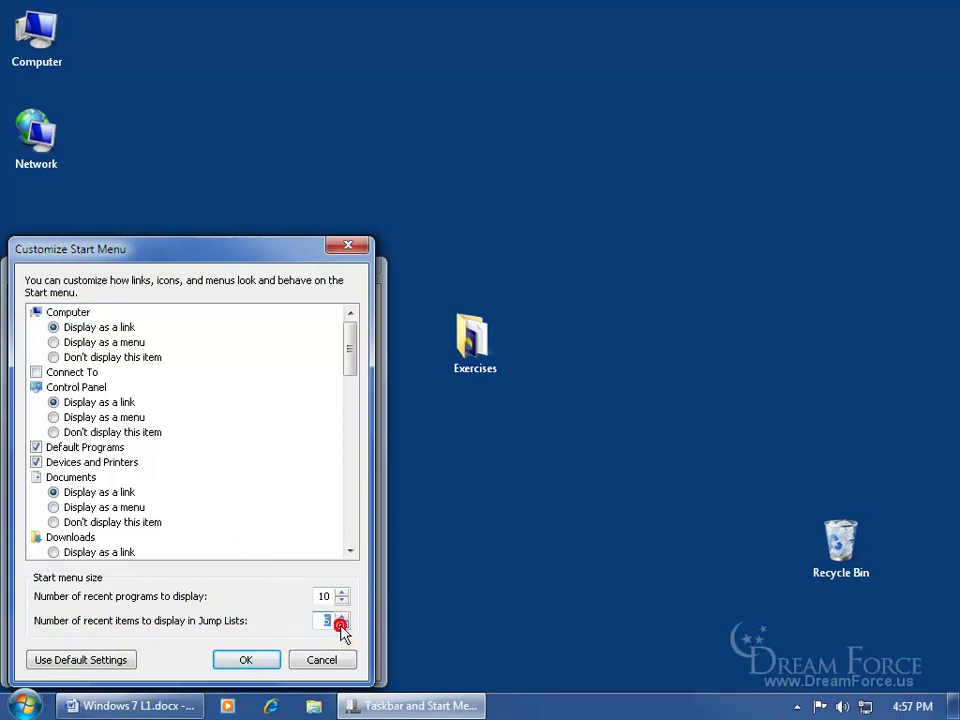
left_click(248, 662)
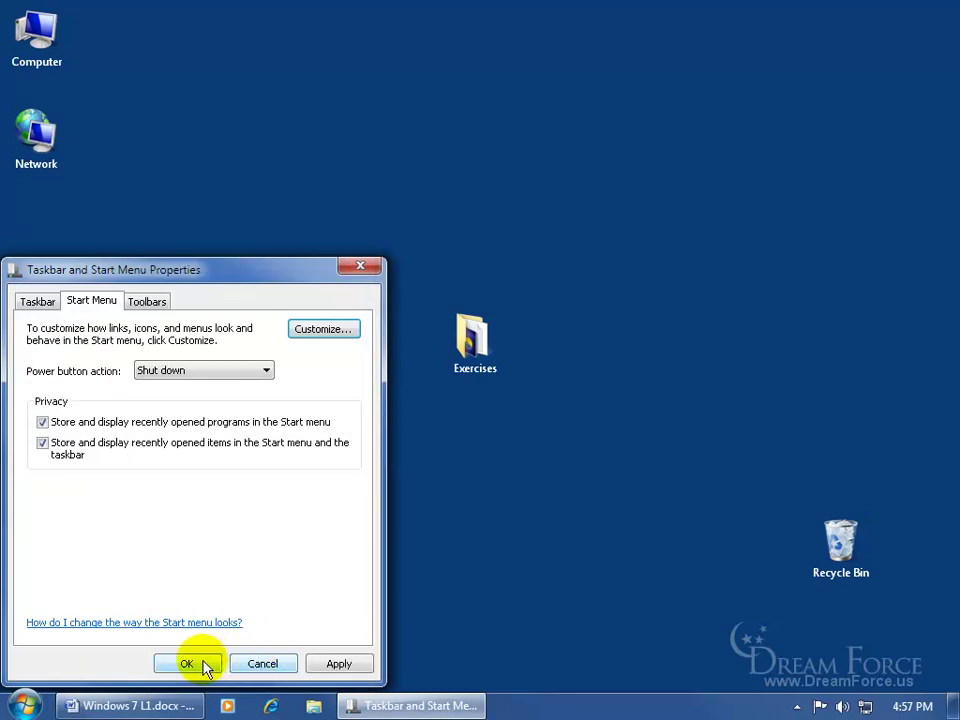
left_click(204, 665)
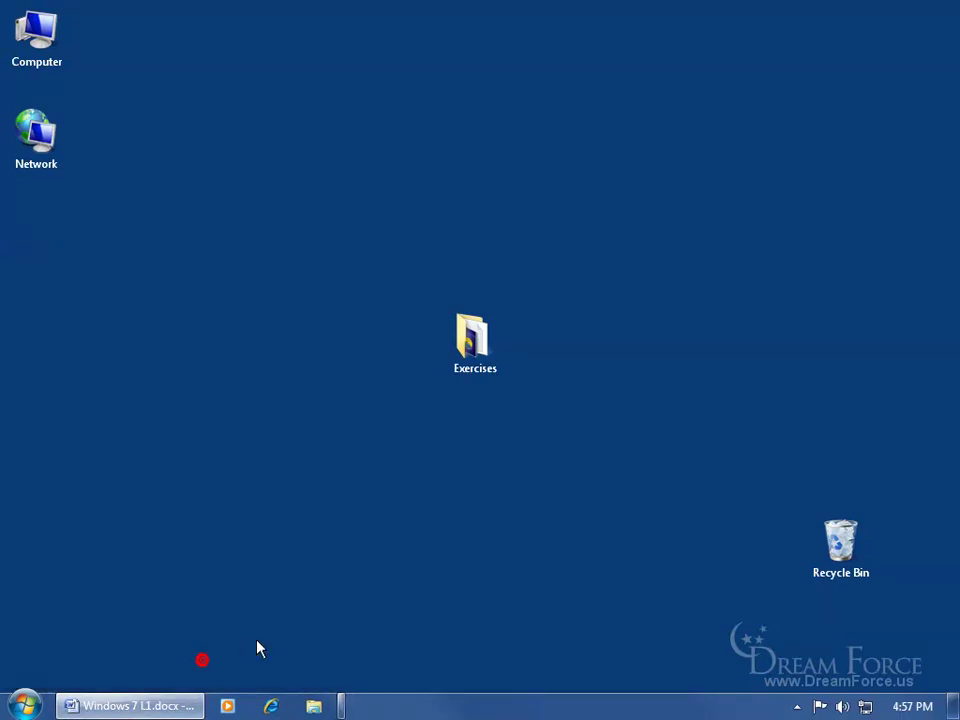
Step: Pin the Google entry in Internet Explorer's Jump List and unpin it again
right_click(272, 708)
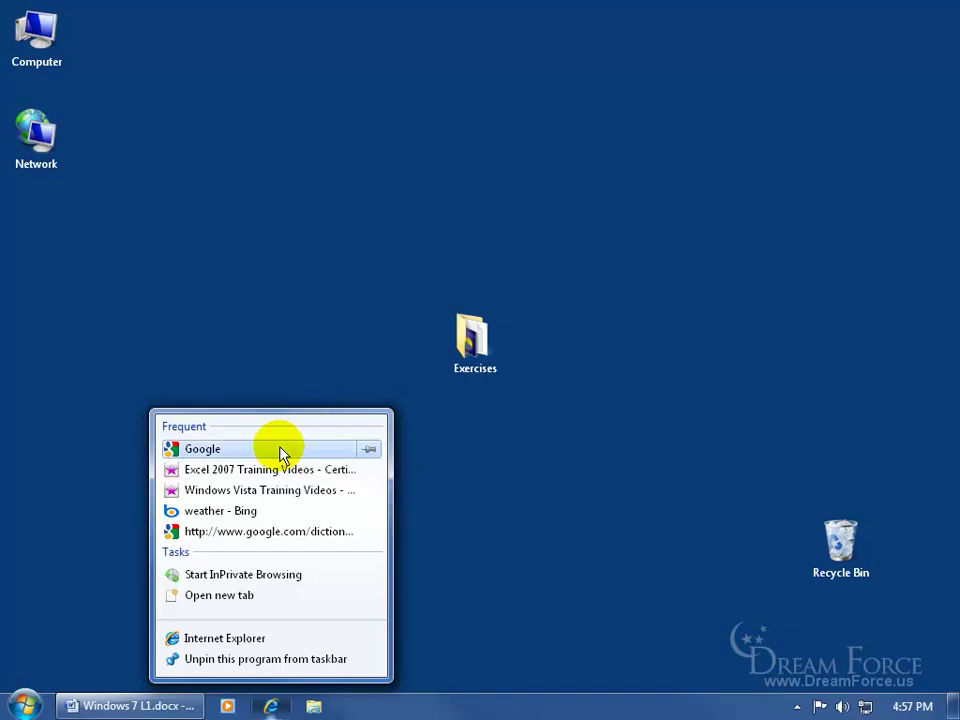
left_click(370, 455)
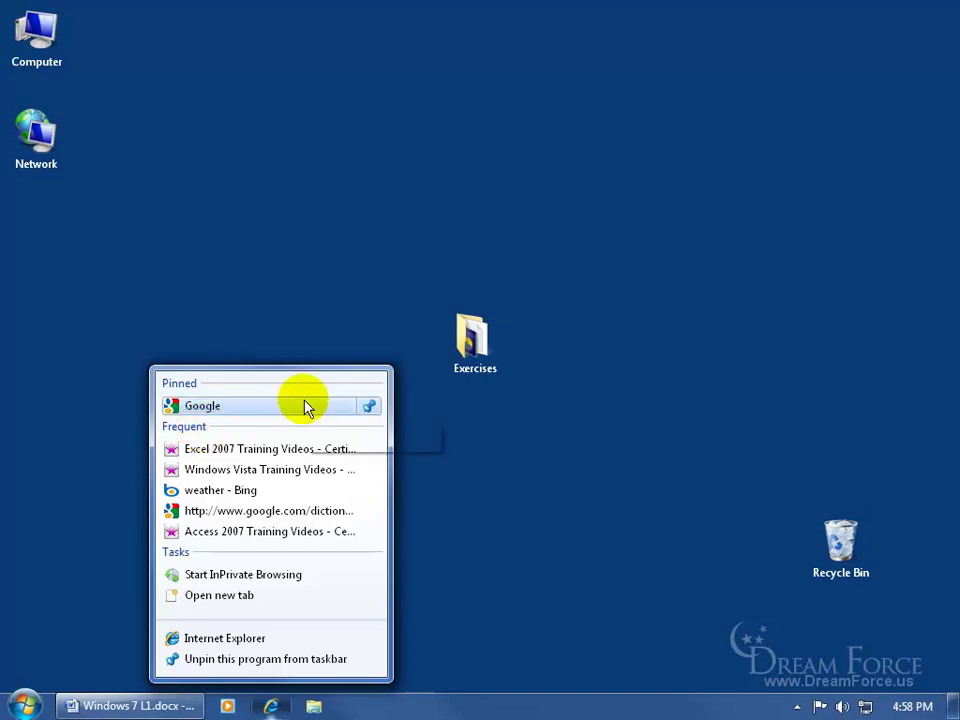
left_click(370, 410)
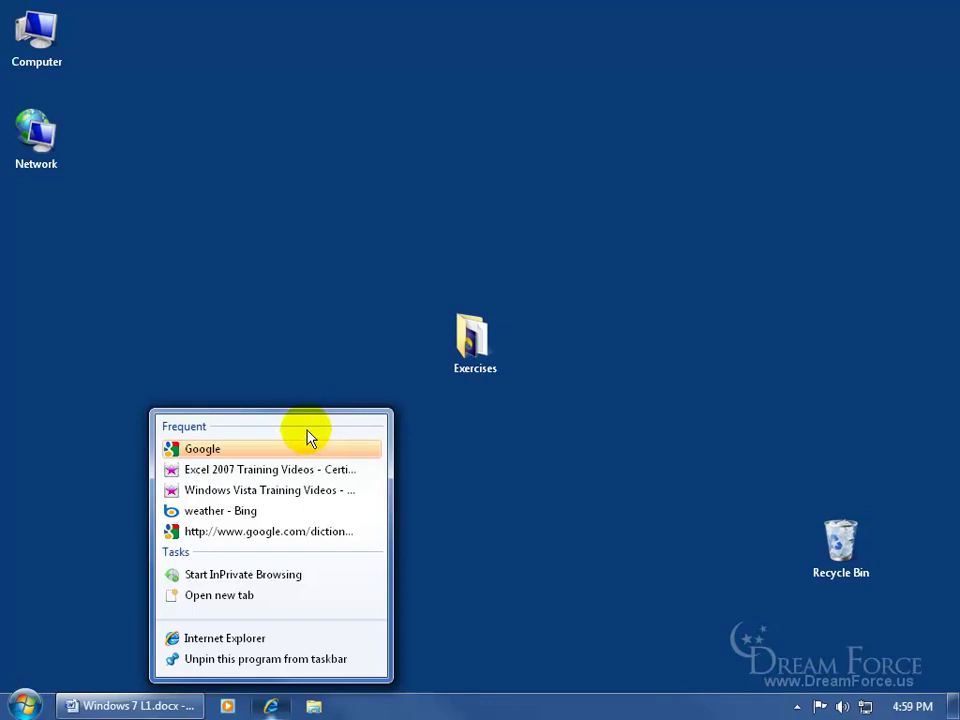
Step: Pin the frequent Google entry to Internet Explorer's Jump List and check the options offered for the pinned entry
right_click(282, 452)
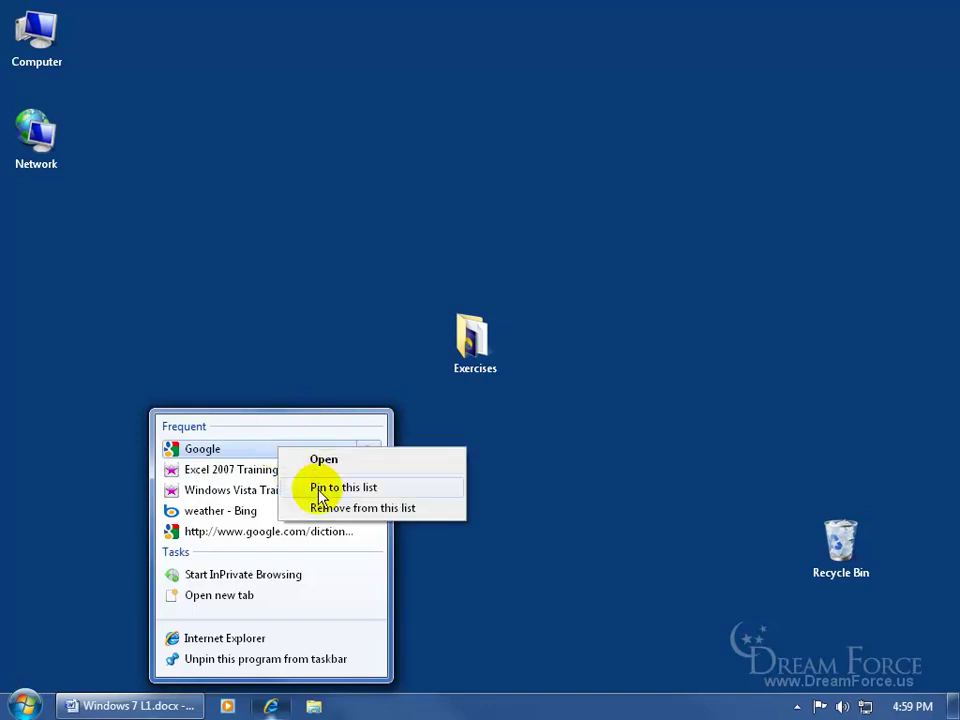
left_click(320, 490)
right_click(264, 412)
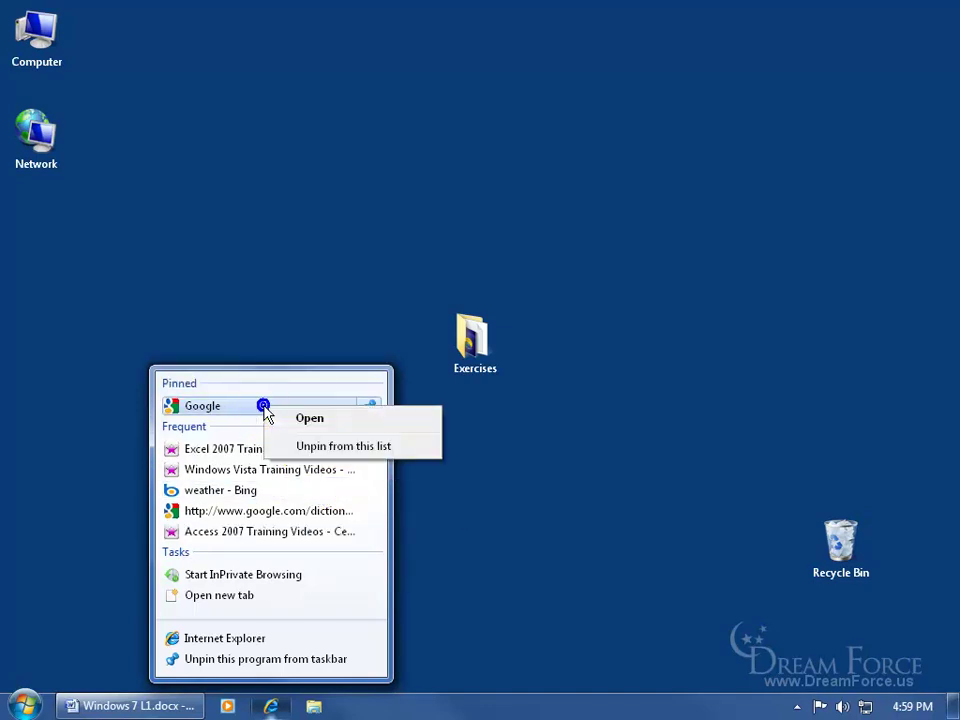
left_click(242, 392)
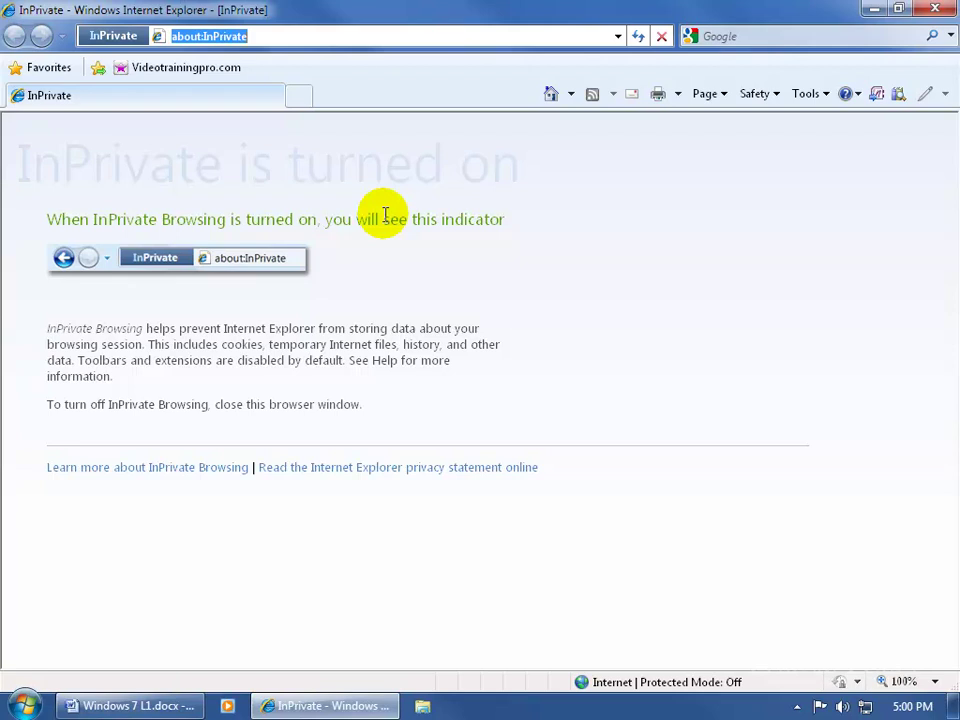
Step: Close the InPrivate browser window and open the pinned Google page from Internet Explorer's Jump List
left_click(935, 9)
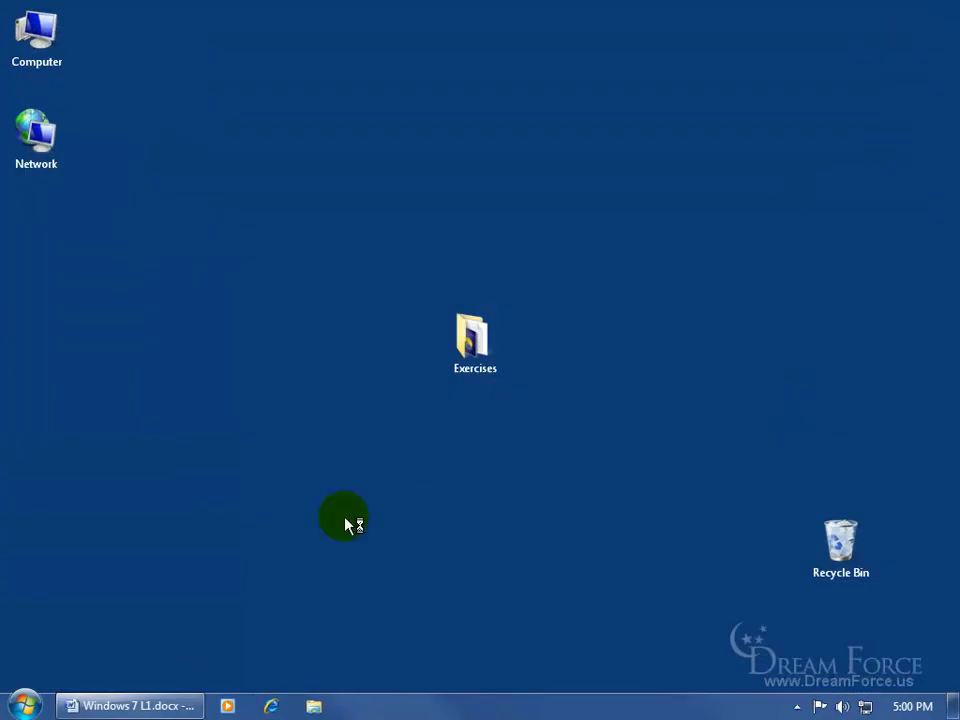
right_click(271, 706)
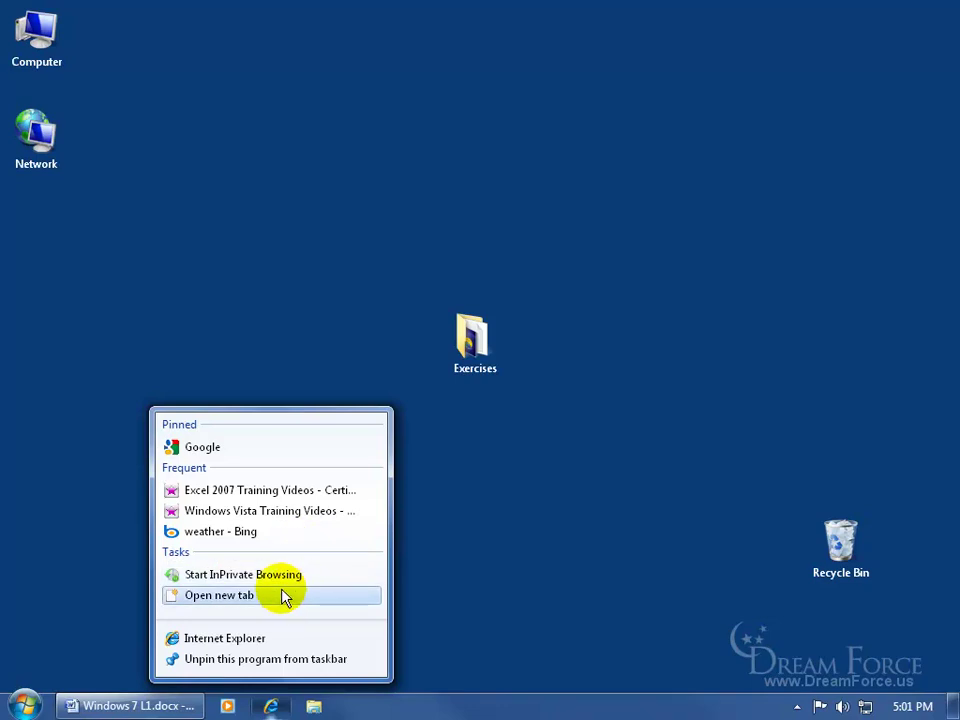
left_click(212, 449)
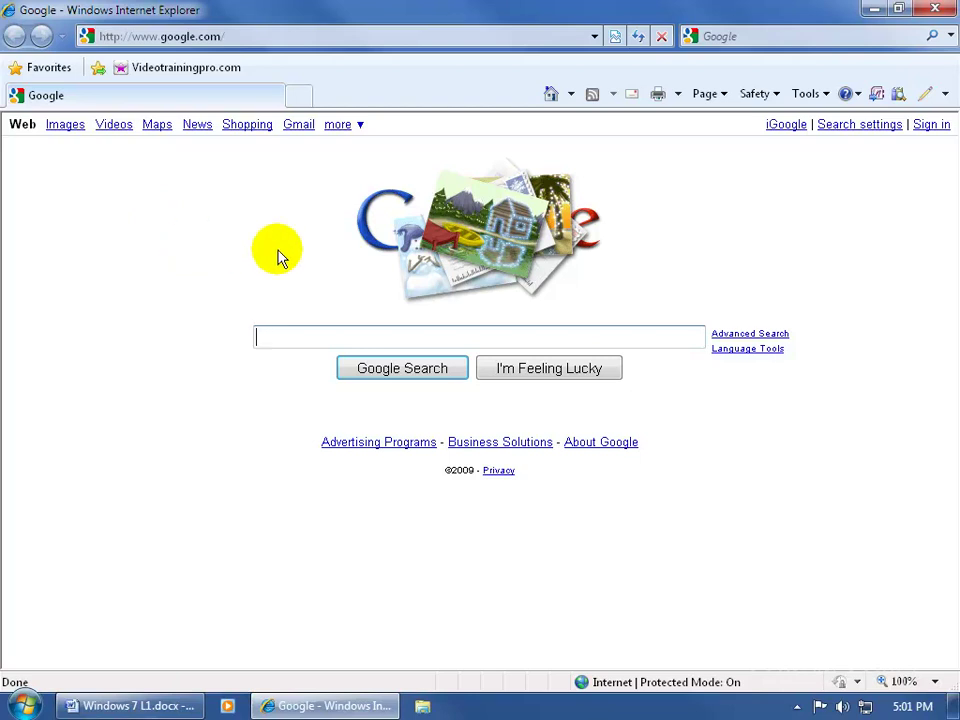
Step: Open and close a new browser tab twice, first through the Jump List task and once within Internet Explorer itself
left_click(296, 706)
right_click(296, 706)
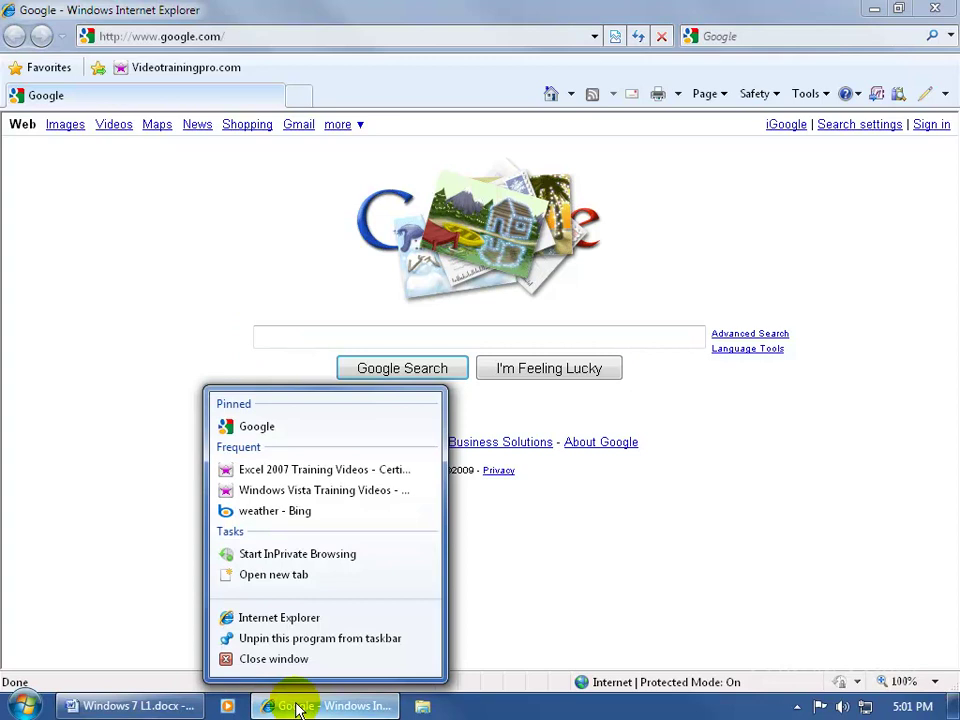
left_click(300, 576)
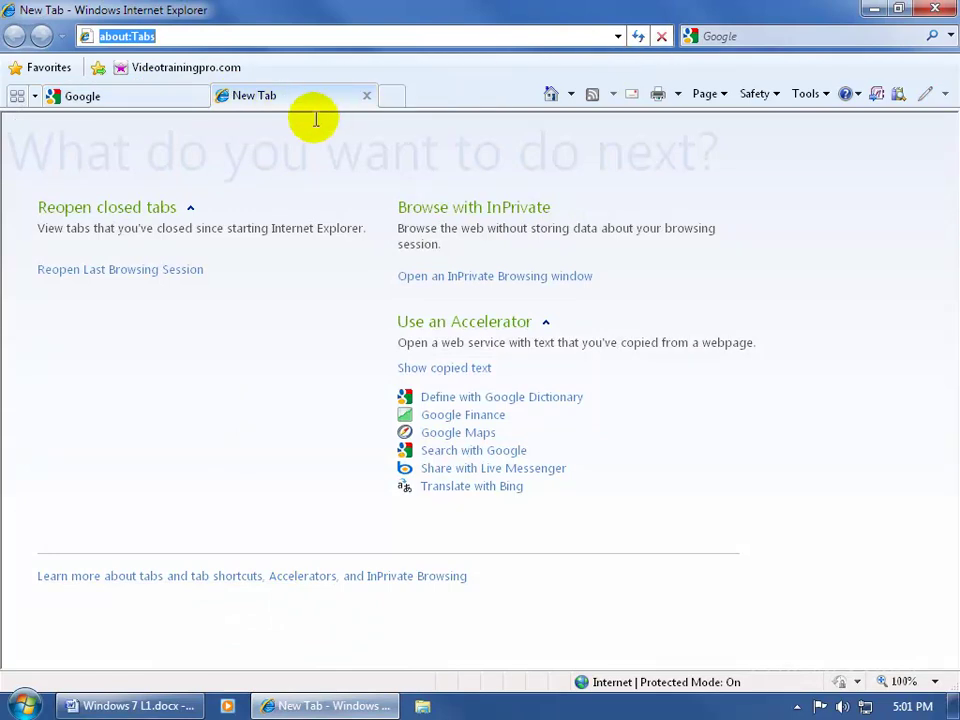
left_click(367, 96)
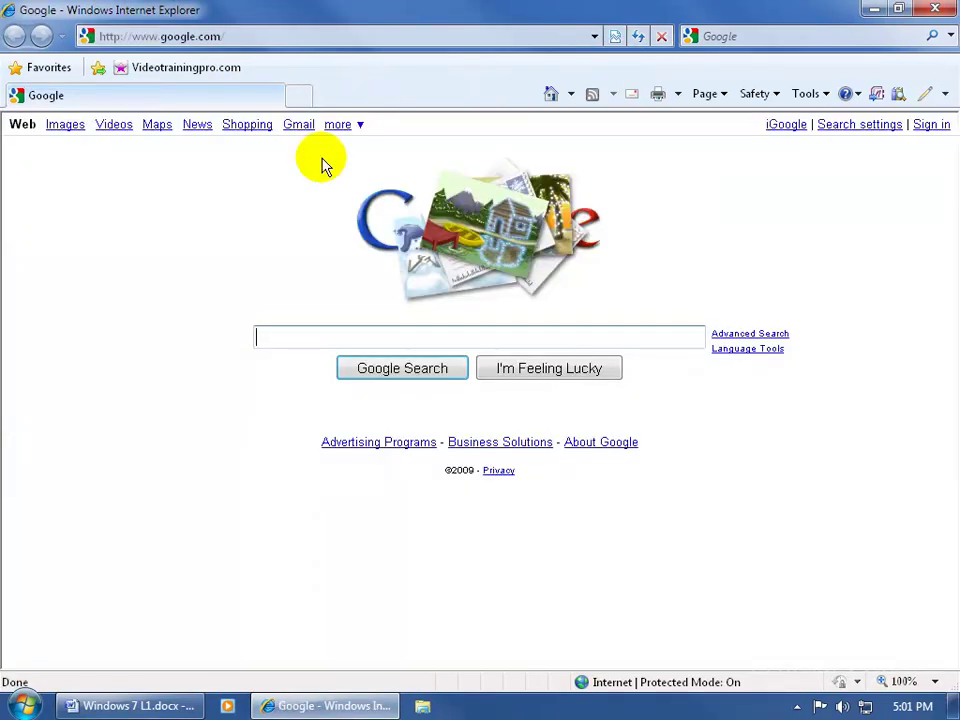
left_click(297, 98)
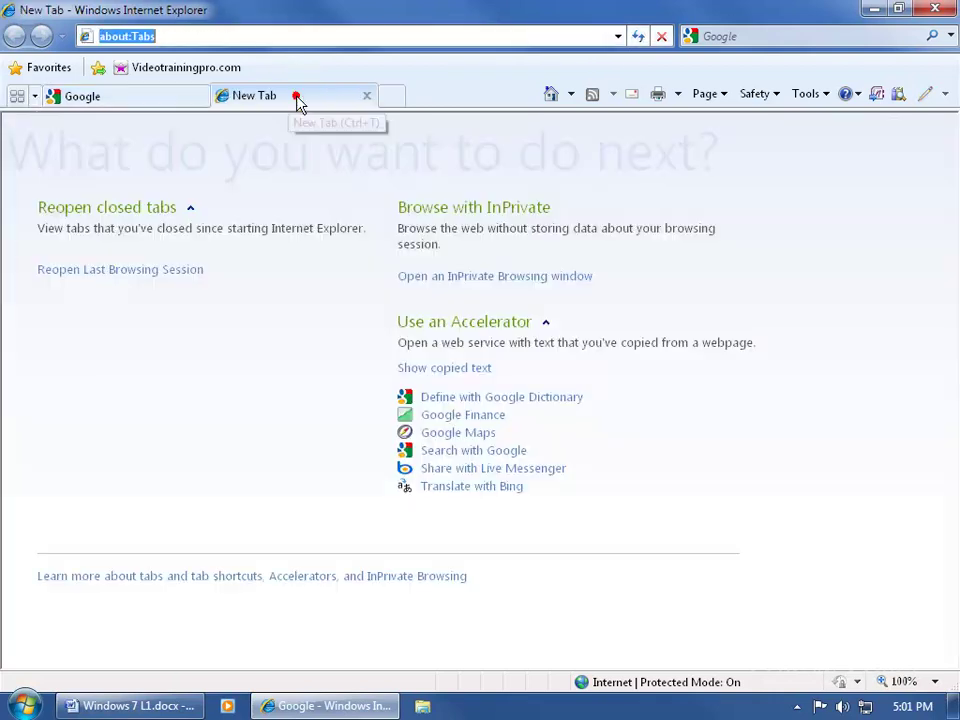
left_click(366, 98)
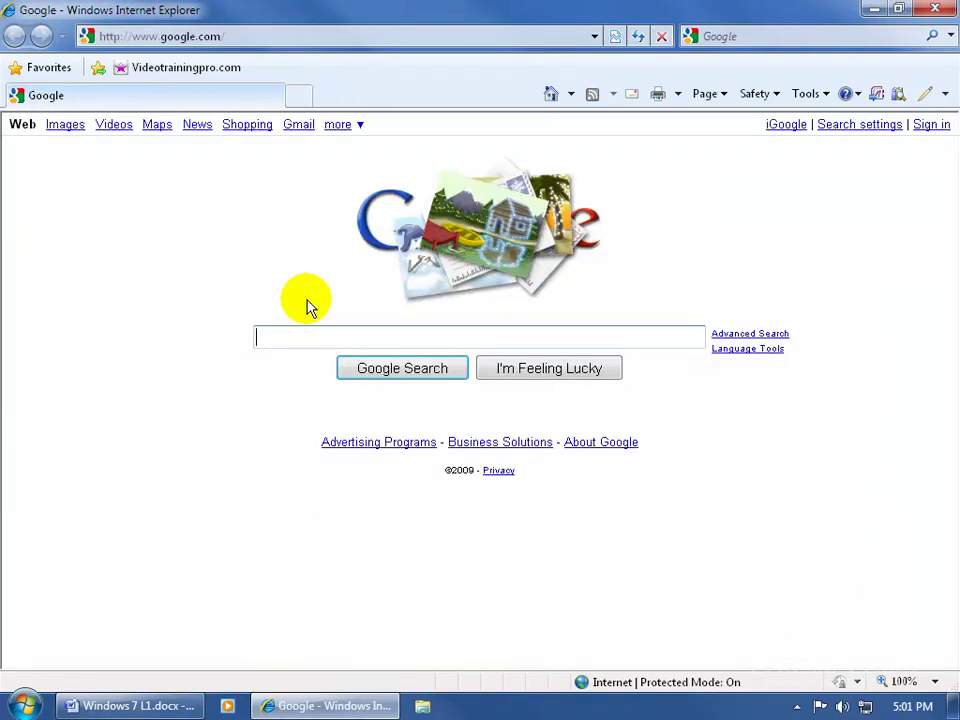
Step: Open a second Internet Explorer window from the Jump List, and close both browser windows
right_click(305, 706)
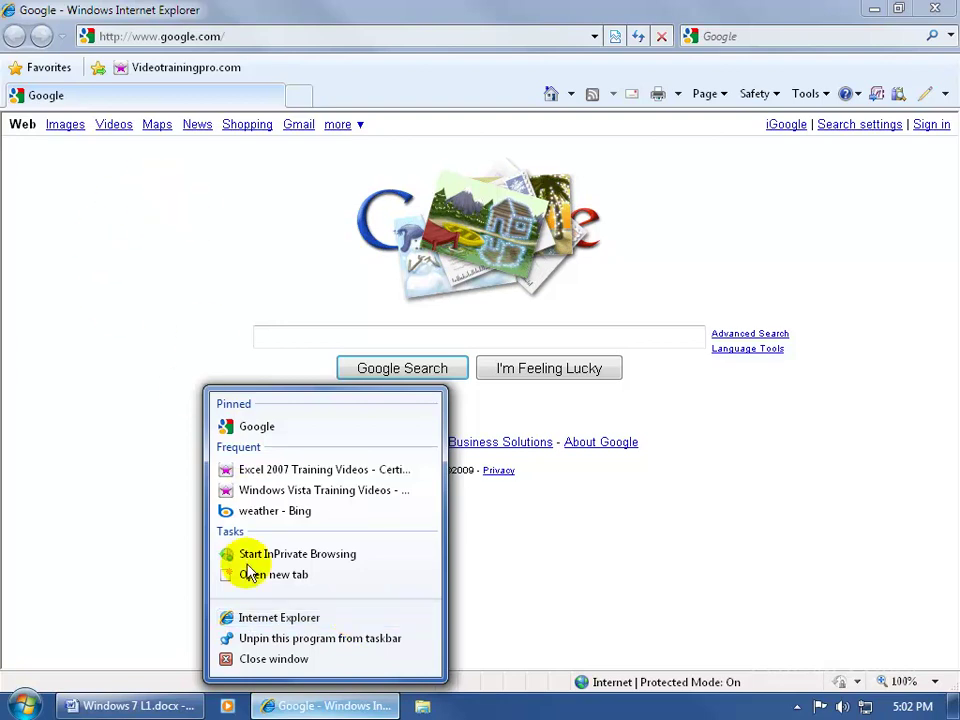
left_click(258, 618)
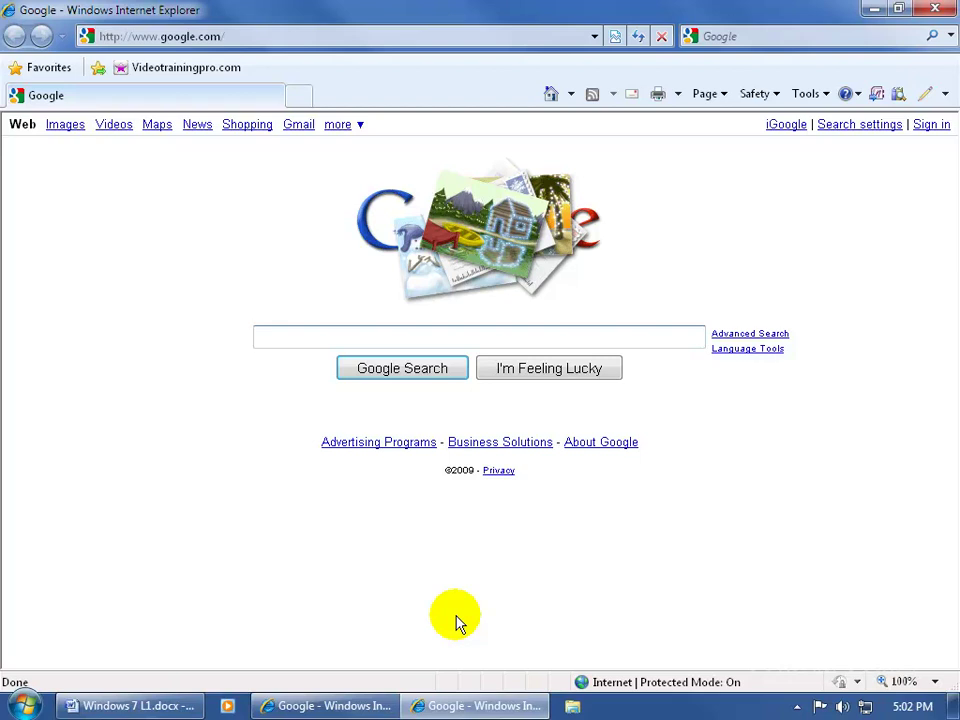
right_click(338, 708)
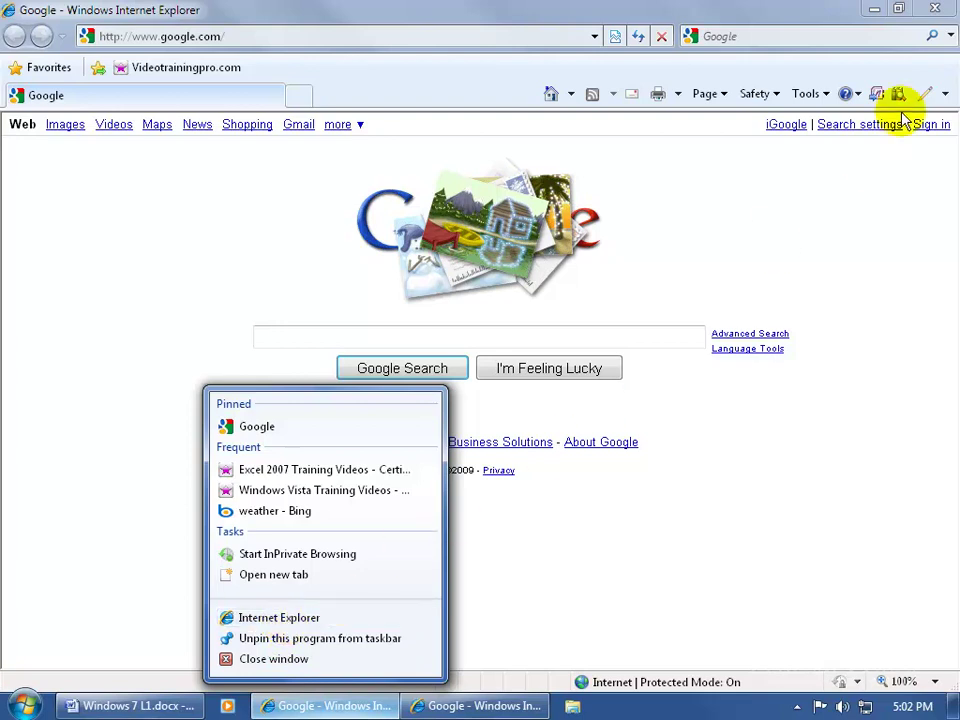
left_click(938, 12)
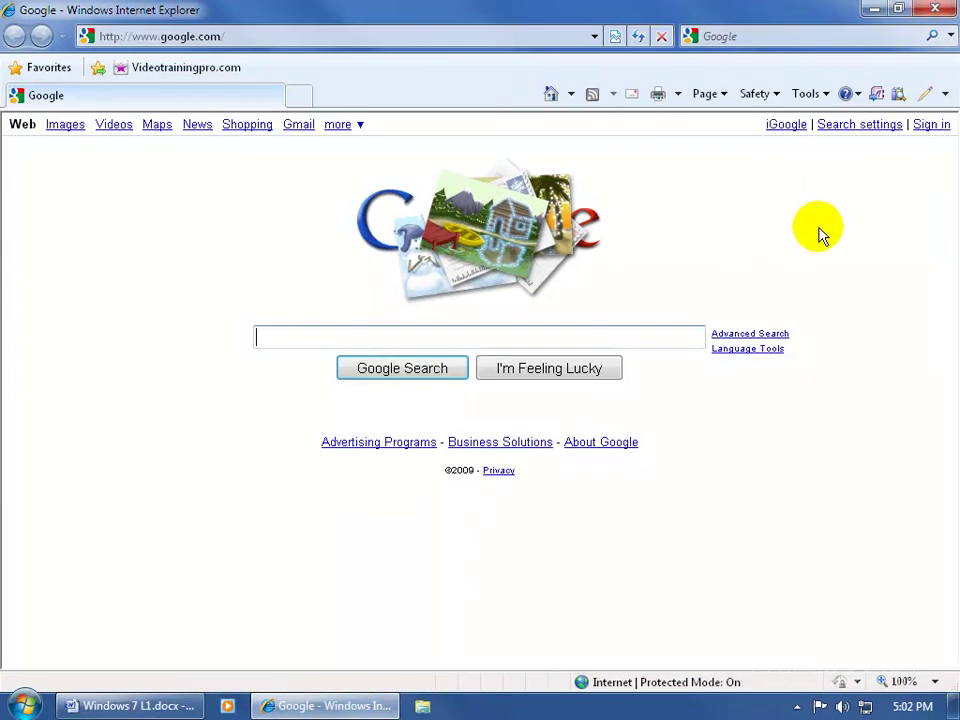
left_click(938, 12)
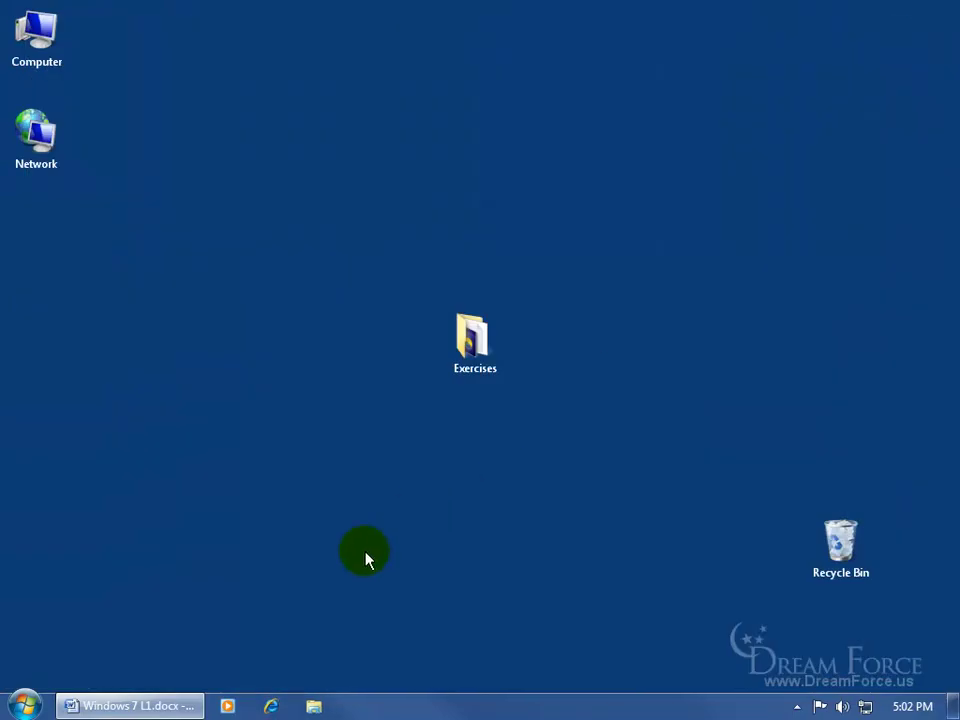
right_click(271, 708)
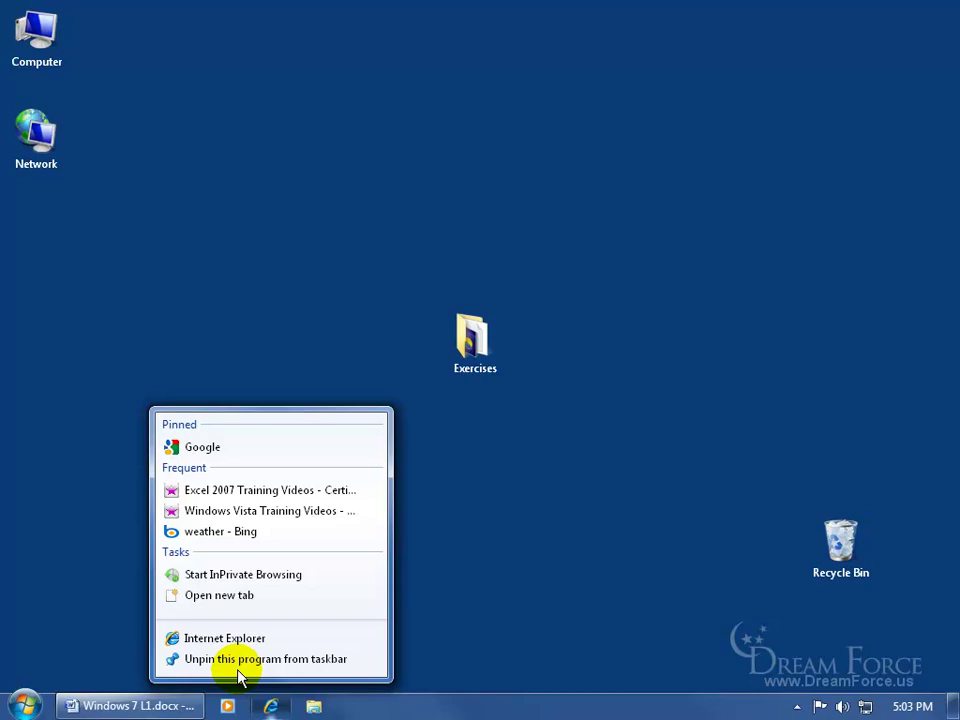
left_click(505, 540)
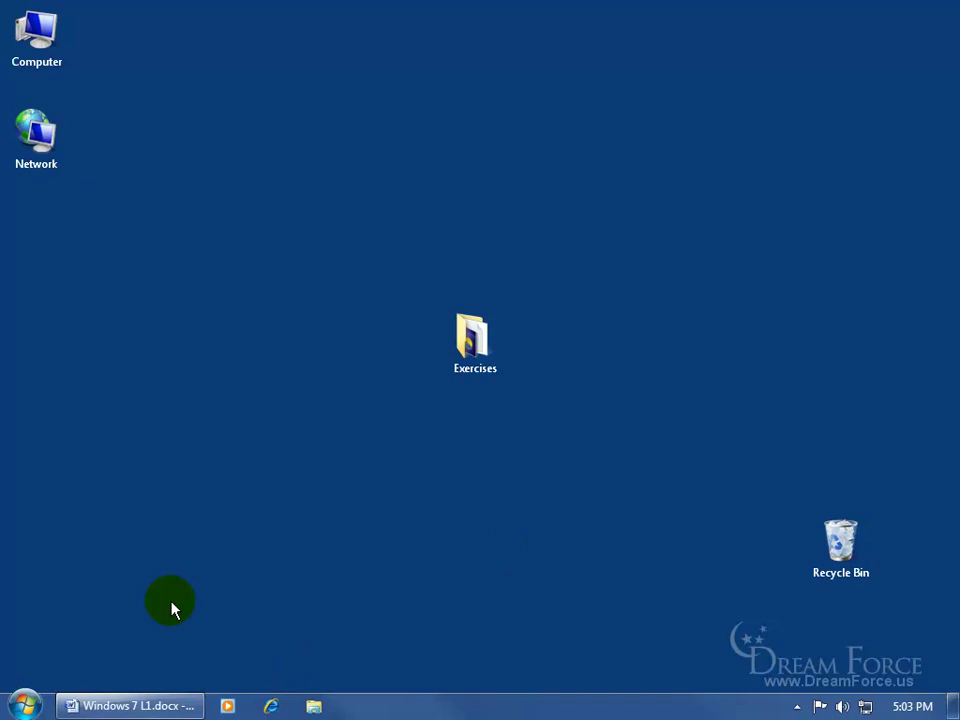
Step: Unpin Internet Explorer from the taskbar using its Jump List
right_click(270, 707)
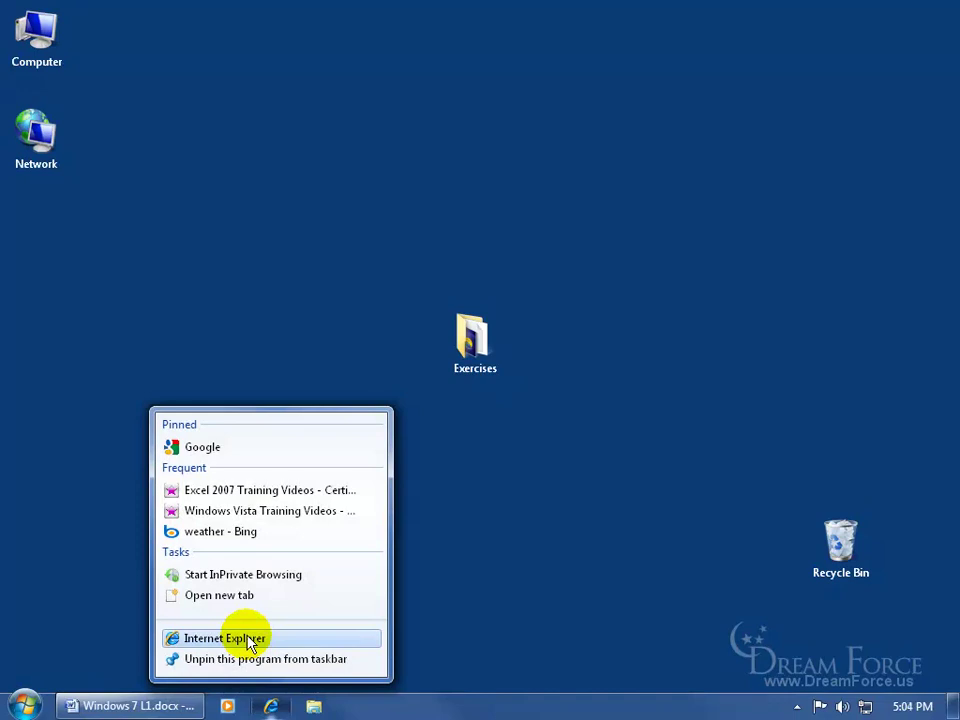
left_click(200, 660)
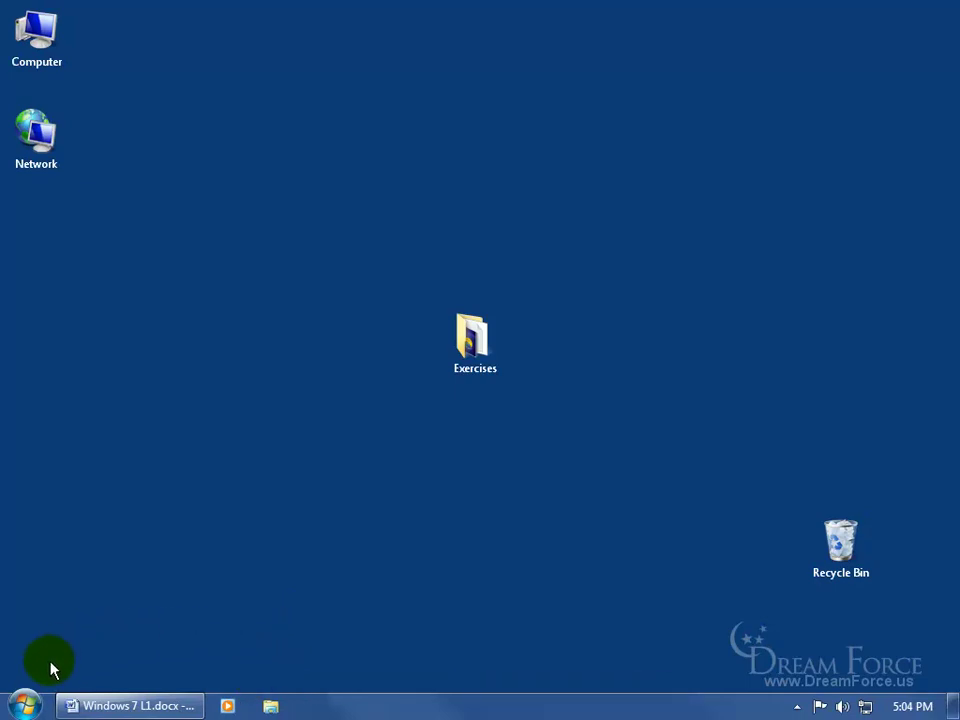
Step: Pin Internet Explorer back to the taskbar from the Start menu and place it between Windows Media Player and Windows Explorer
left_click(24, 706)
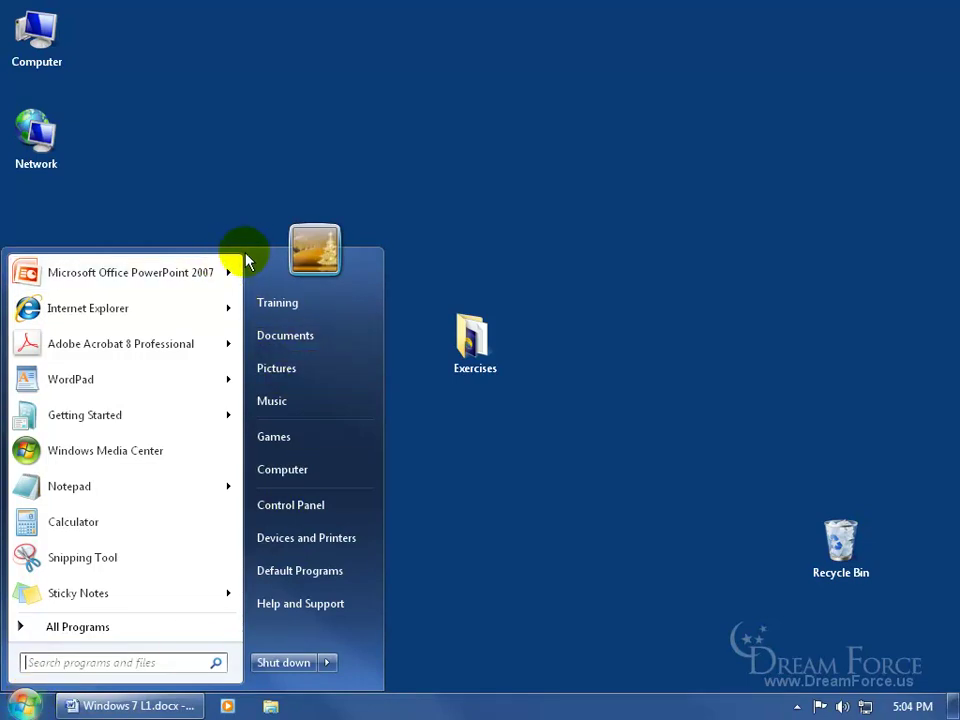
right_click(61, 313)
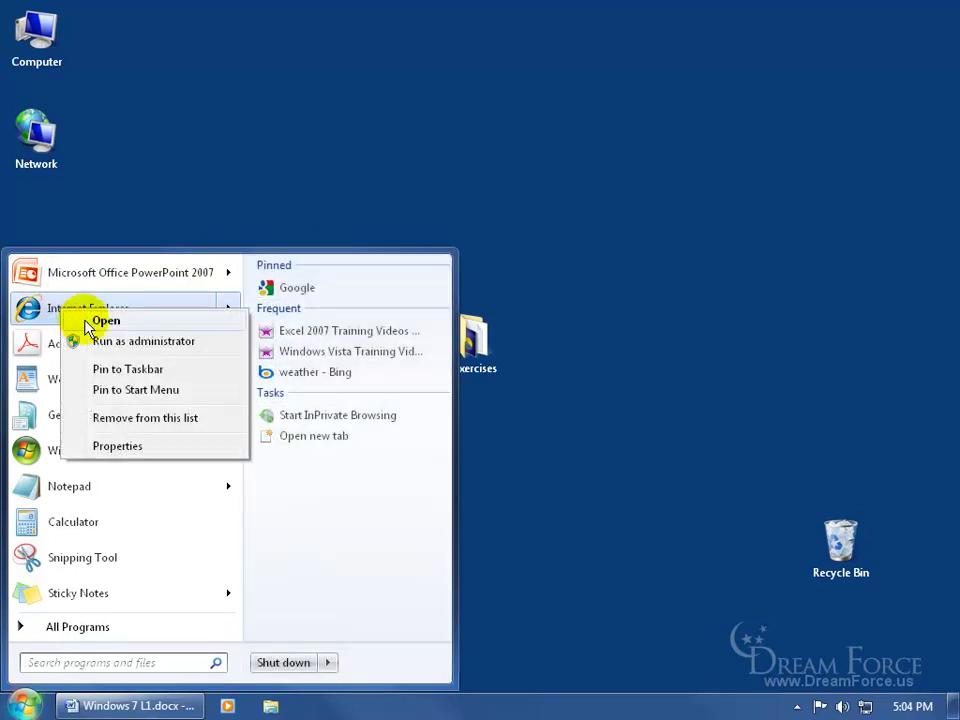
left_click(125, 370)
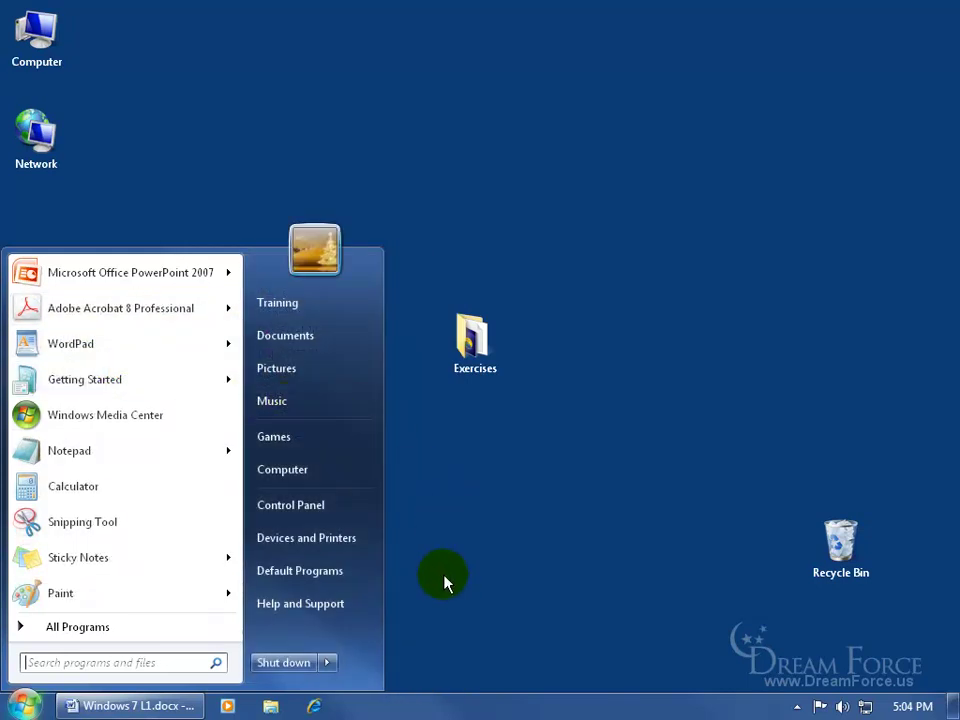
left_click(460, 553)
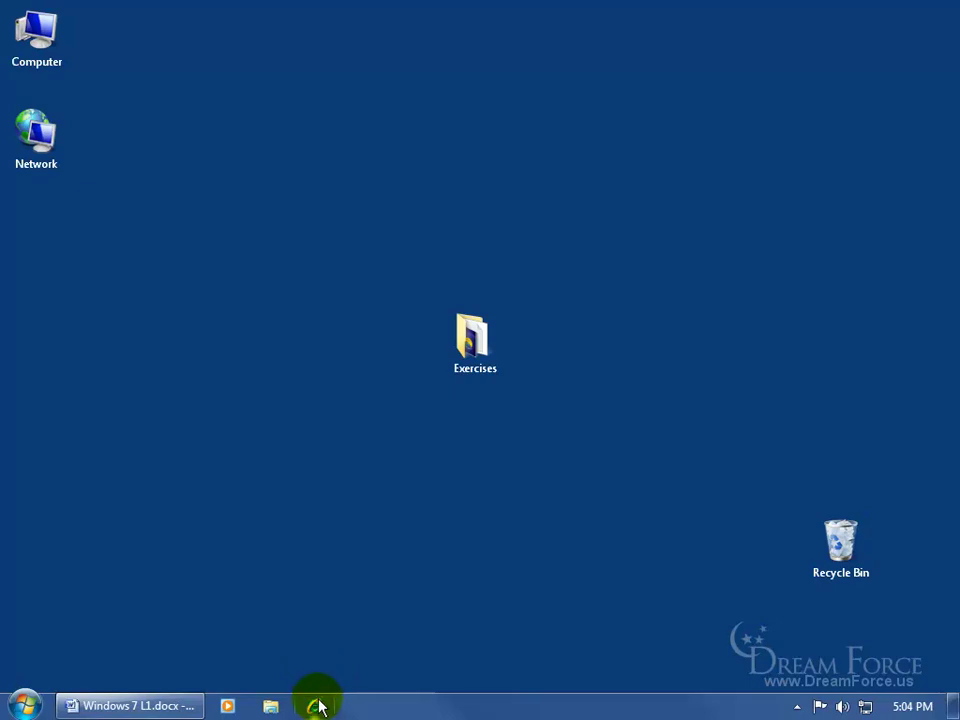
left_click_drag(317, 703, 256, 700)
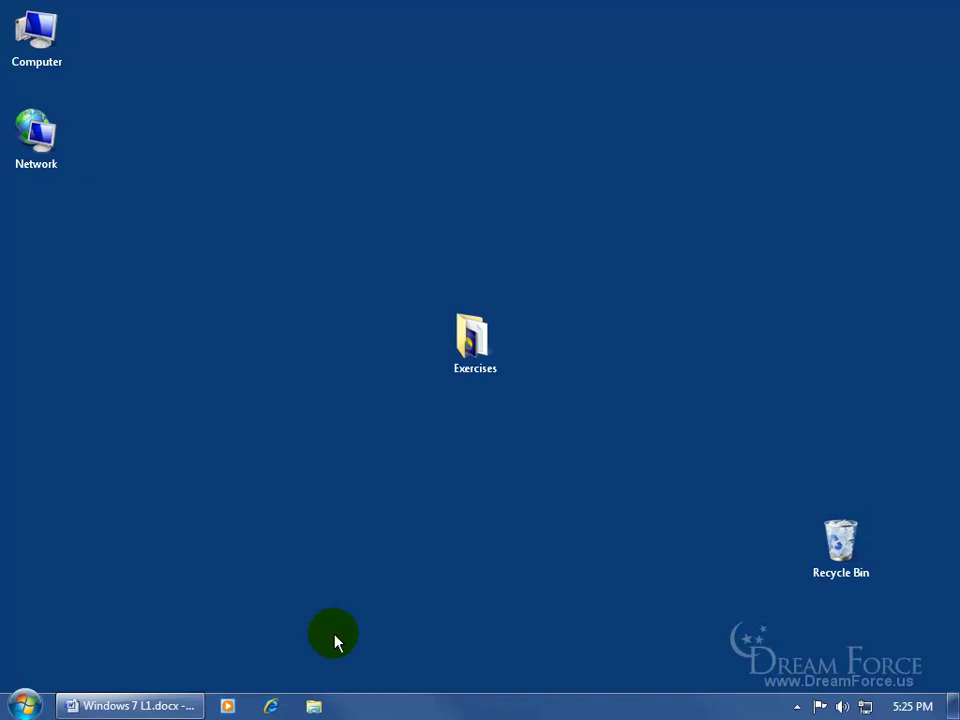
Step: Open Secure Files and Folders.pptx from the Exercises folder on the desktop
left_click(477, 347)
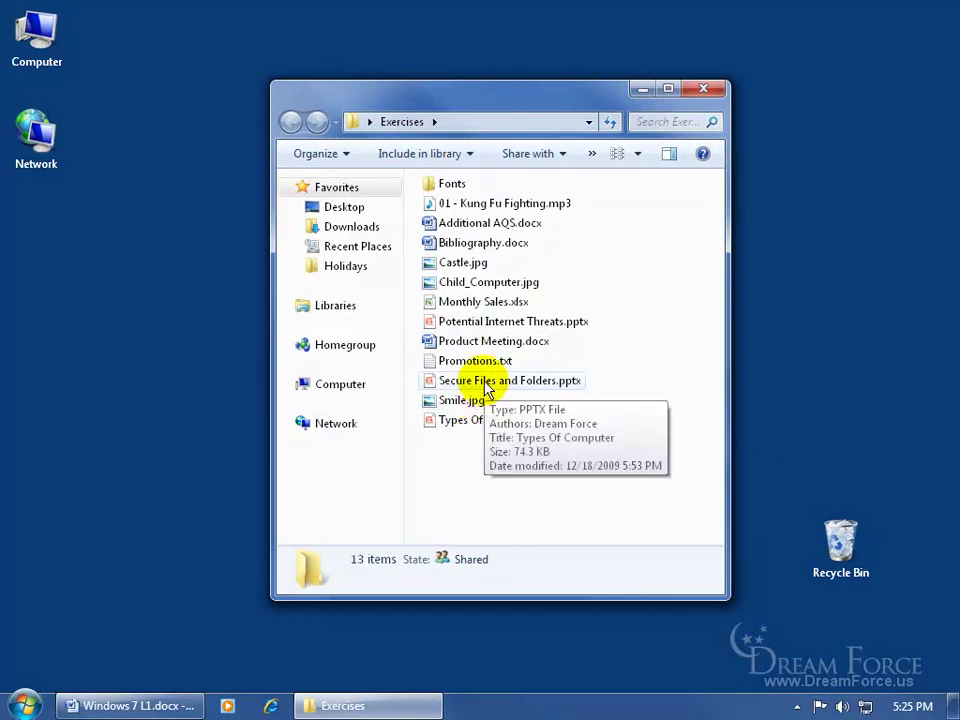
double_click(487, 389)
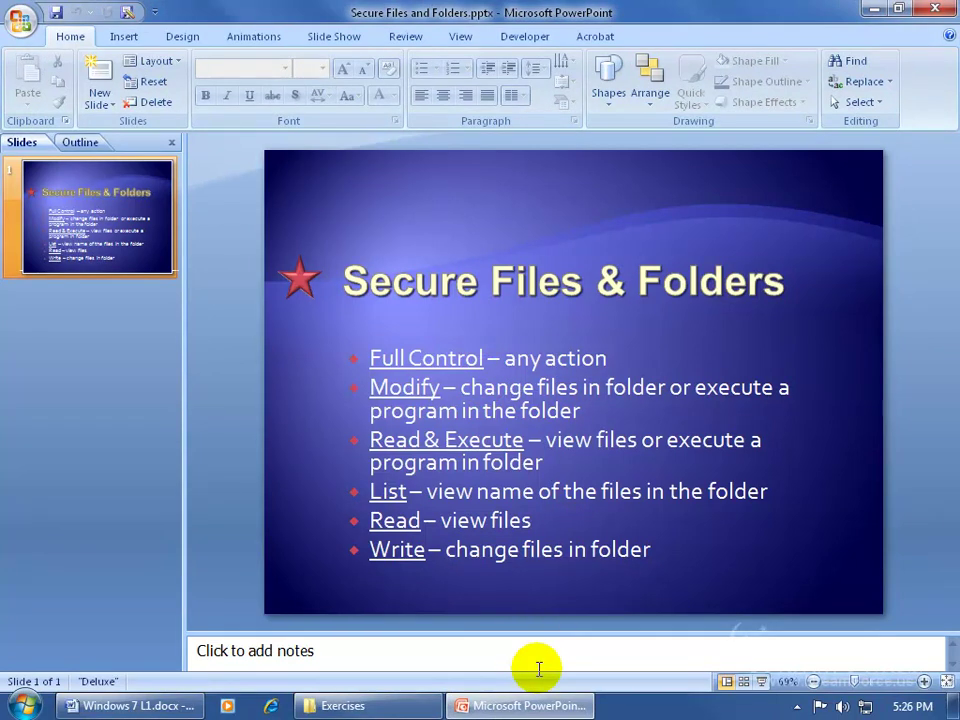
Step: Open the recent file Potential Internet Threats.pptx from PowerPoint's Jump List and close that presentation
right_click(524, 707)
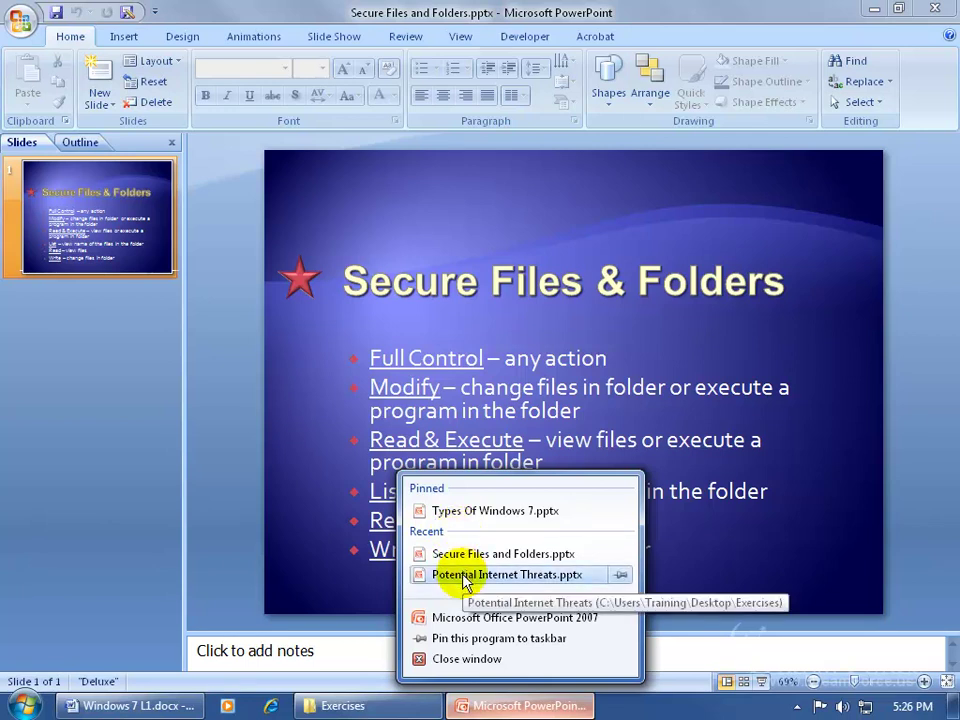
left_click(465, 578)
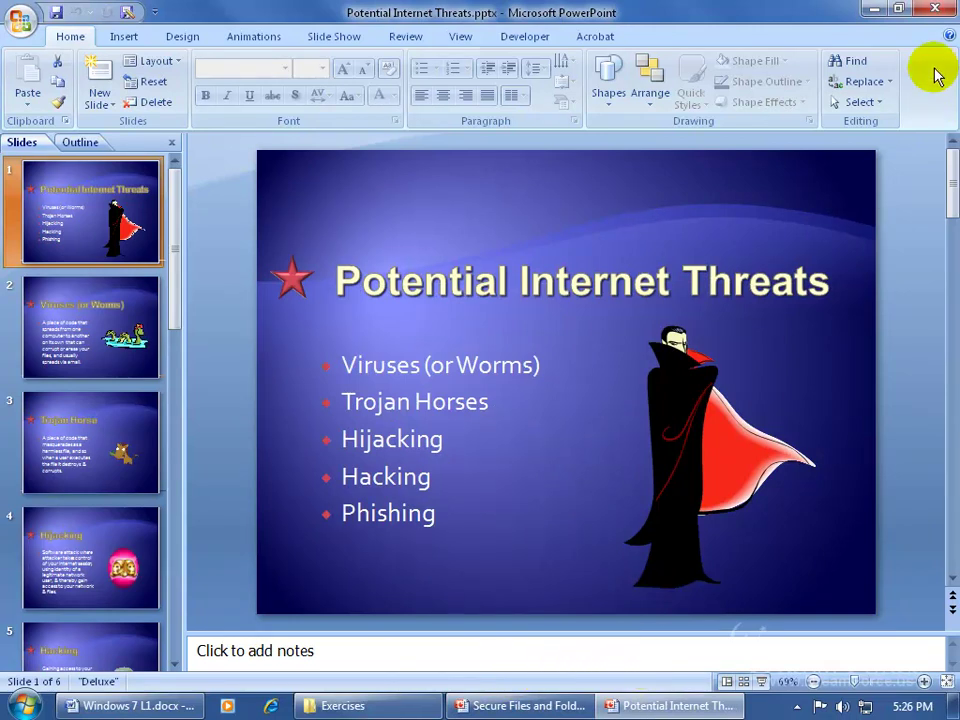
left_click(935, 8)
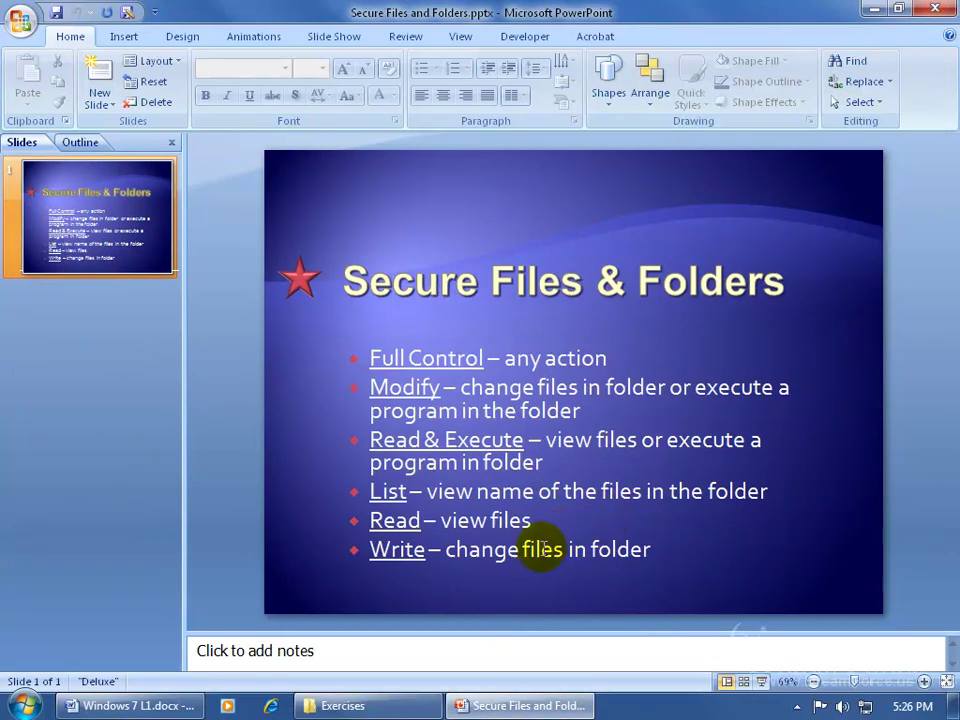
Step: Create a new blank presentation through the Microsoft Office PowerPoint 2007 entry in the Jump List and close it
right_click(499, 706)
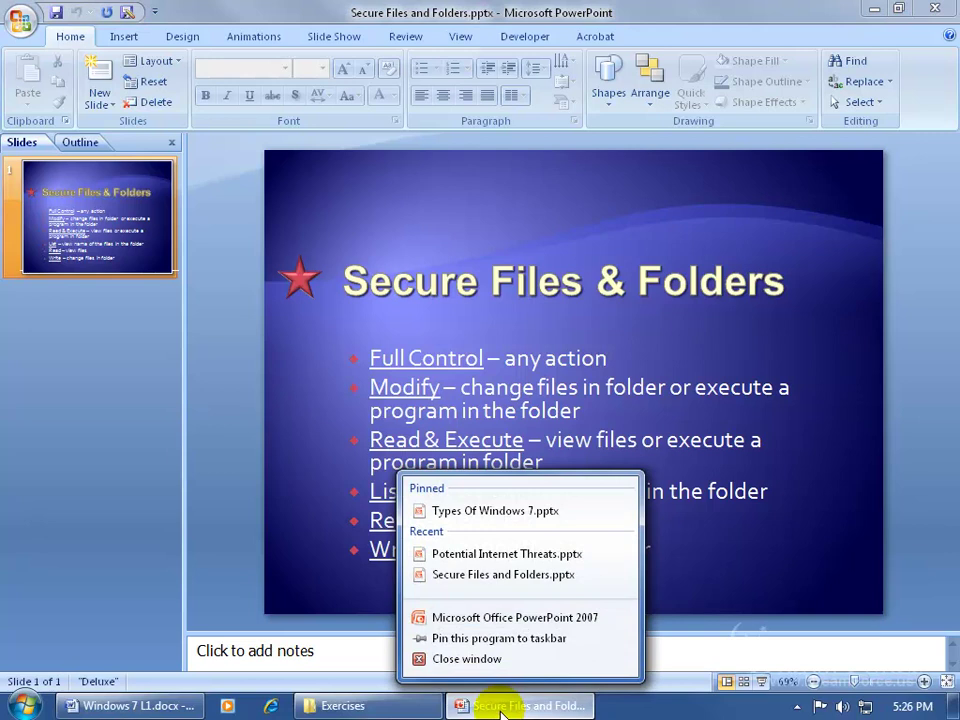
left_click(562, 618)
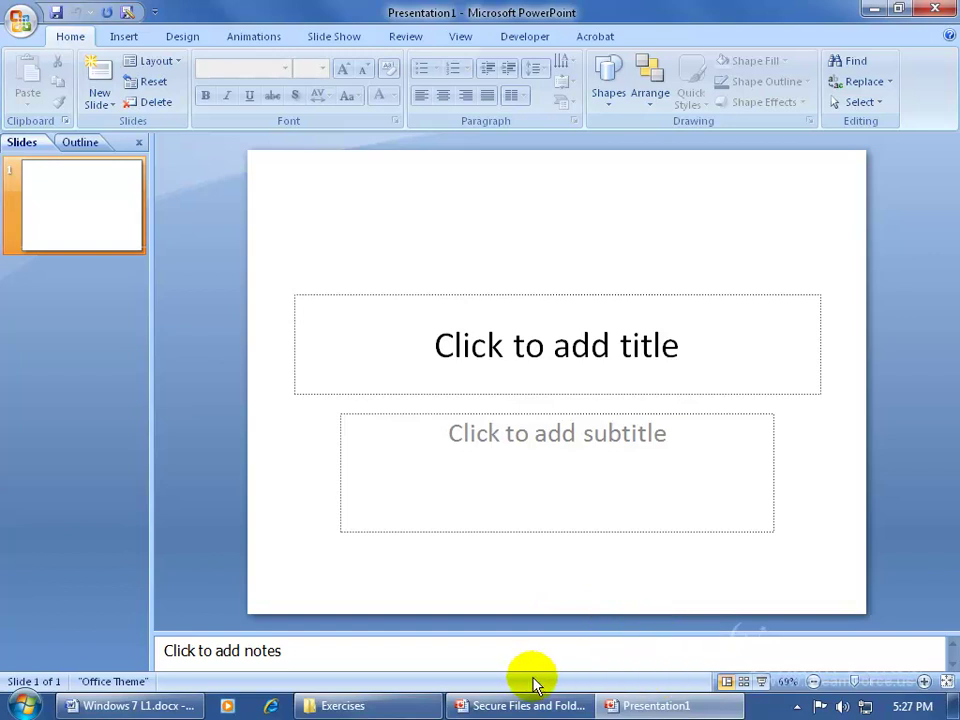
left_click(934, 9)
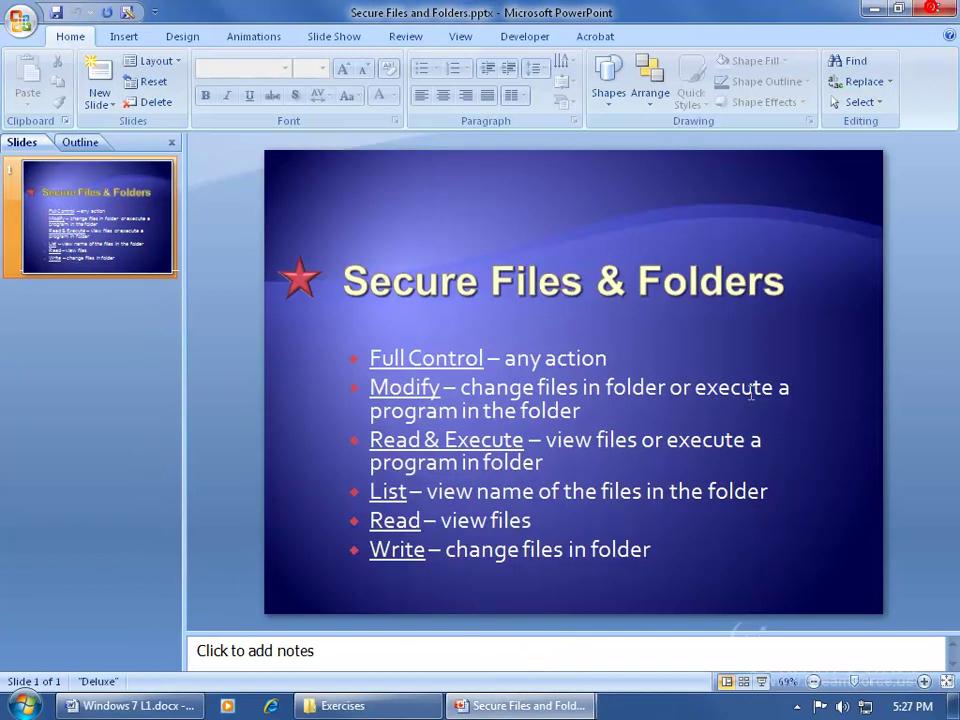
Step: Close the Secure Files and Folders presentation through the Jump List, check the list in the empty program, and exit PowerPoint
right_click(514, 703)
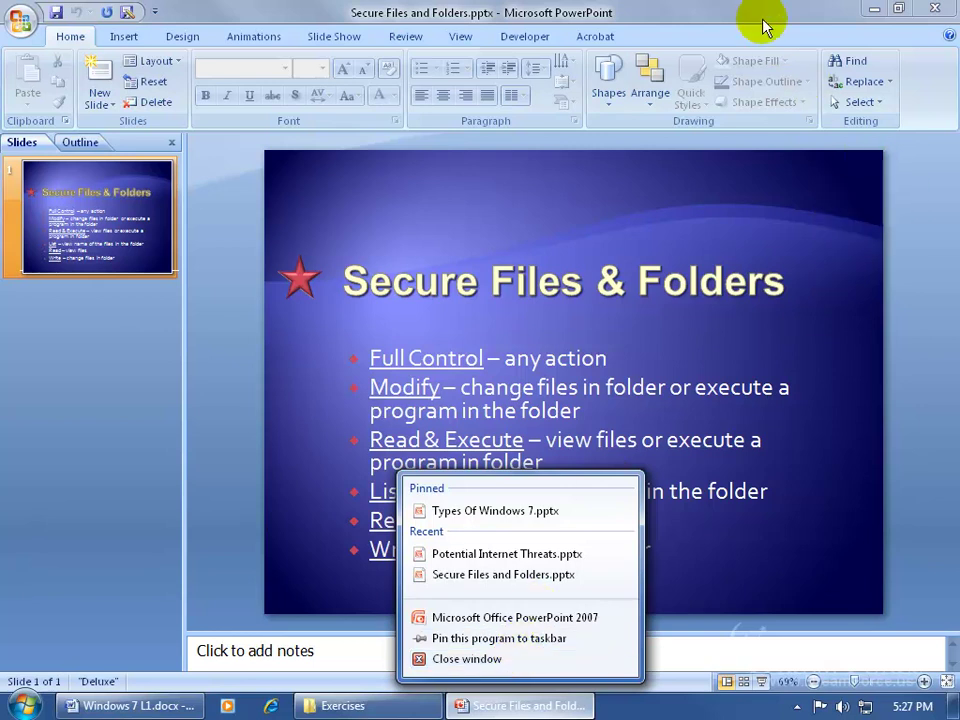
left_click(466, 659)
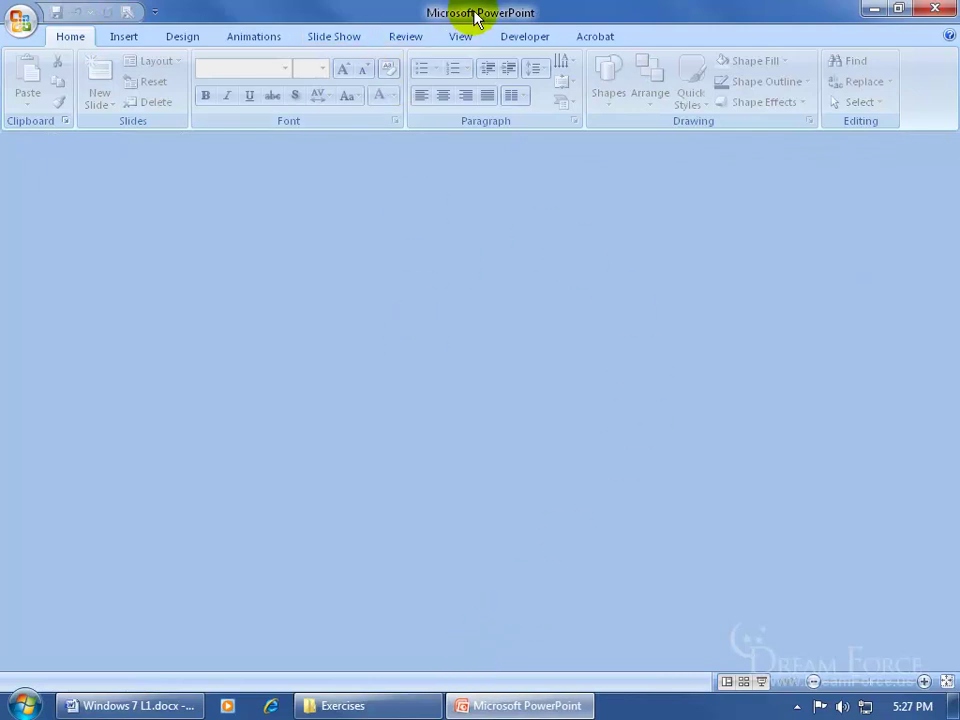
right_click(514, 706)
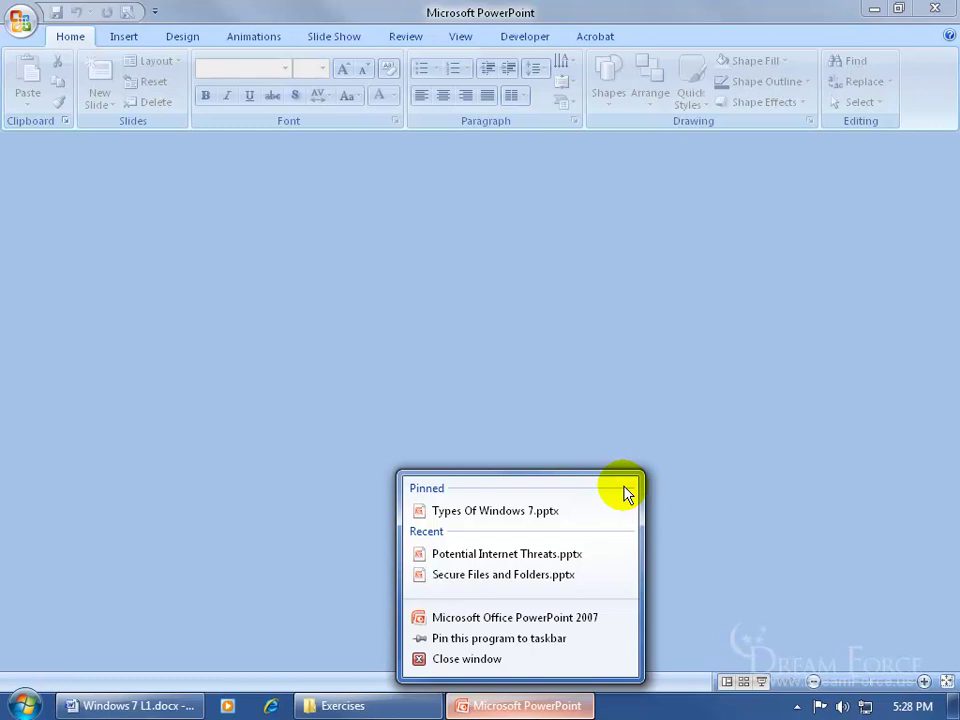
left_click(639, 382)
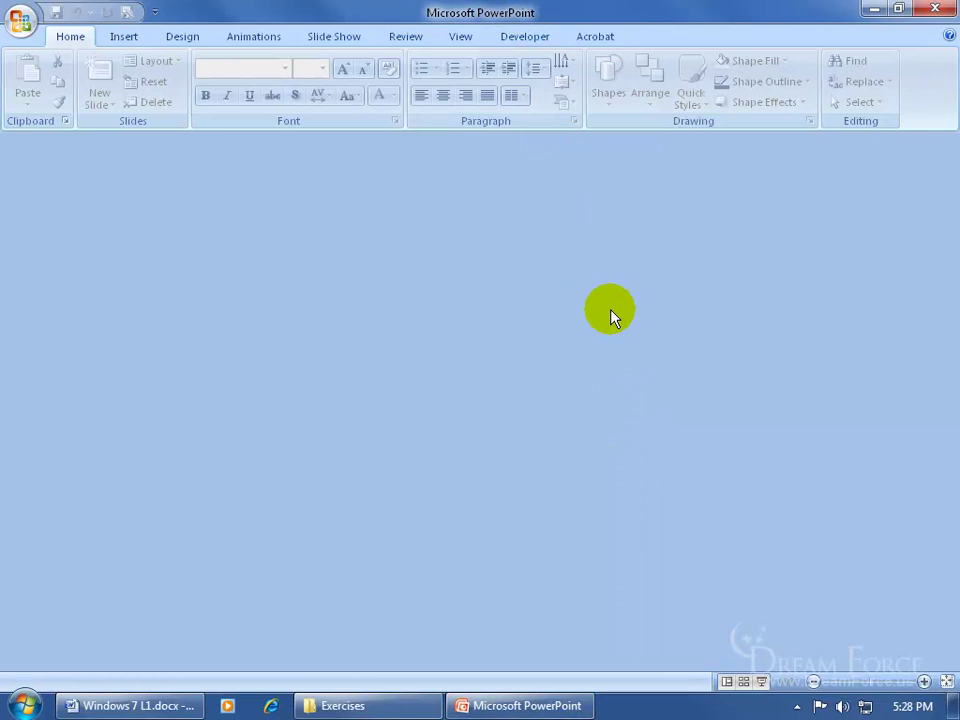
left_click(934, 10)
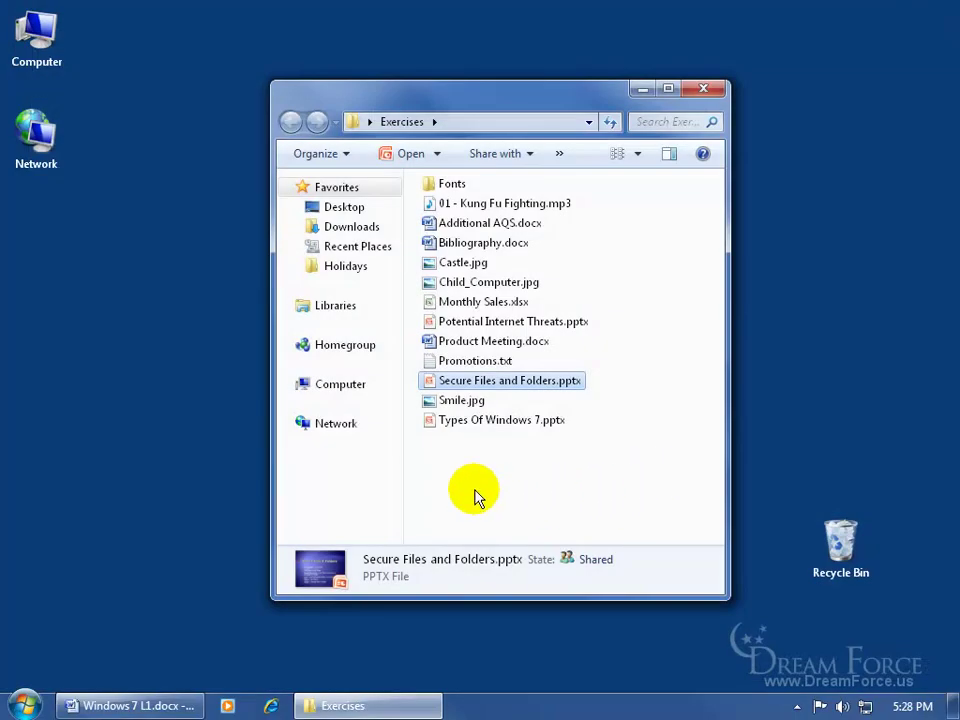
Step: Start choosing a default program for Secure Files and Folders.pptx and browse to Program Files (x86)\Microsoft Office\Office12 on the C: drive
right_click(531, 381)
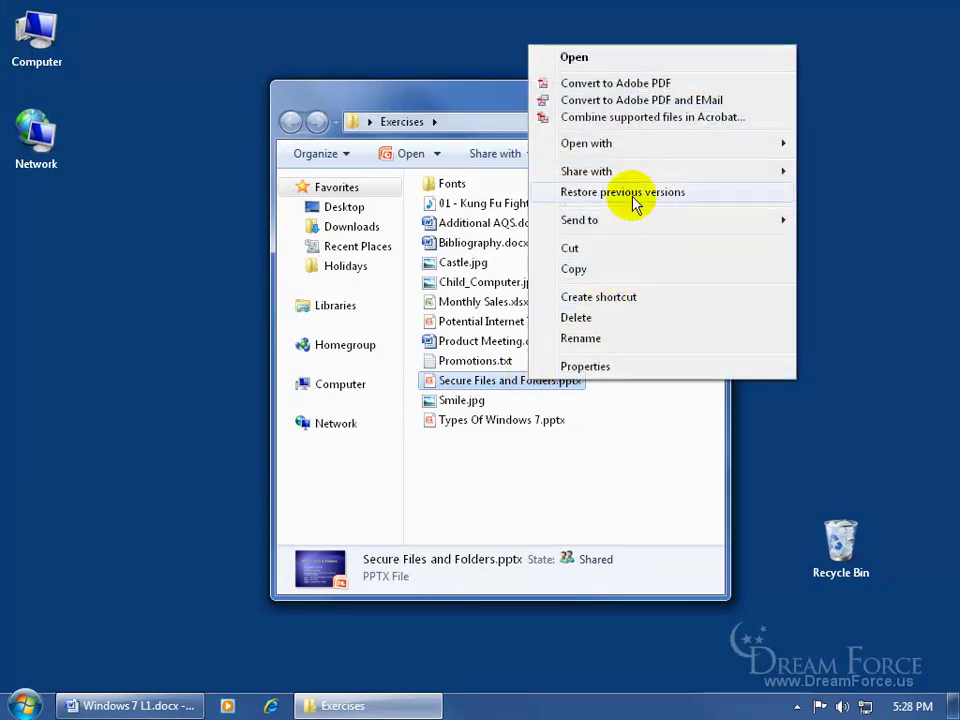
mouse_move(630, 148)
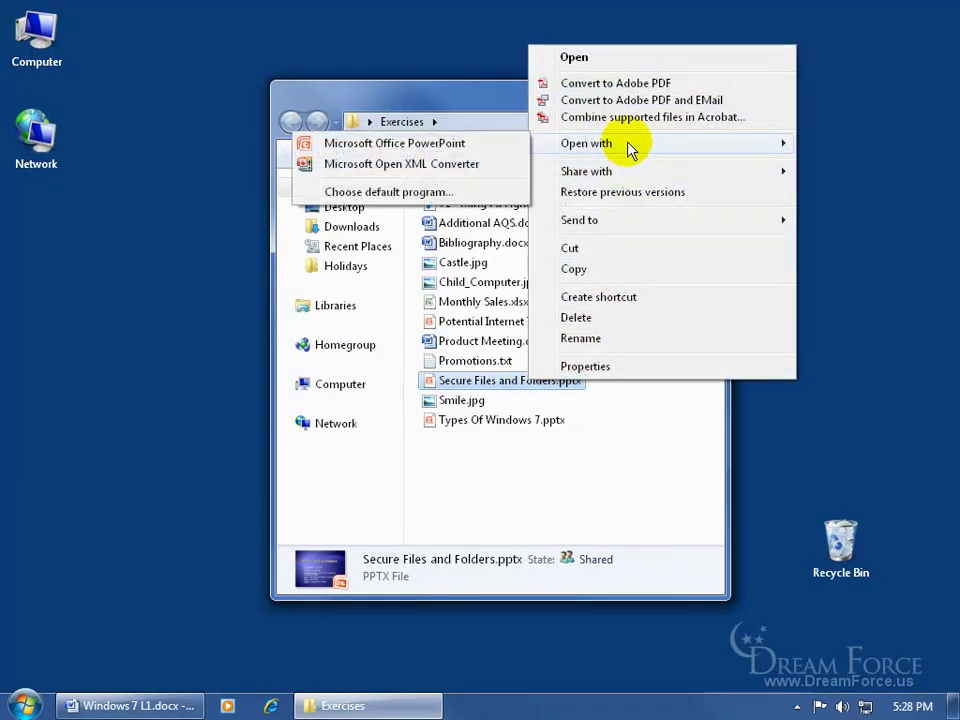
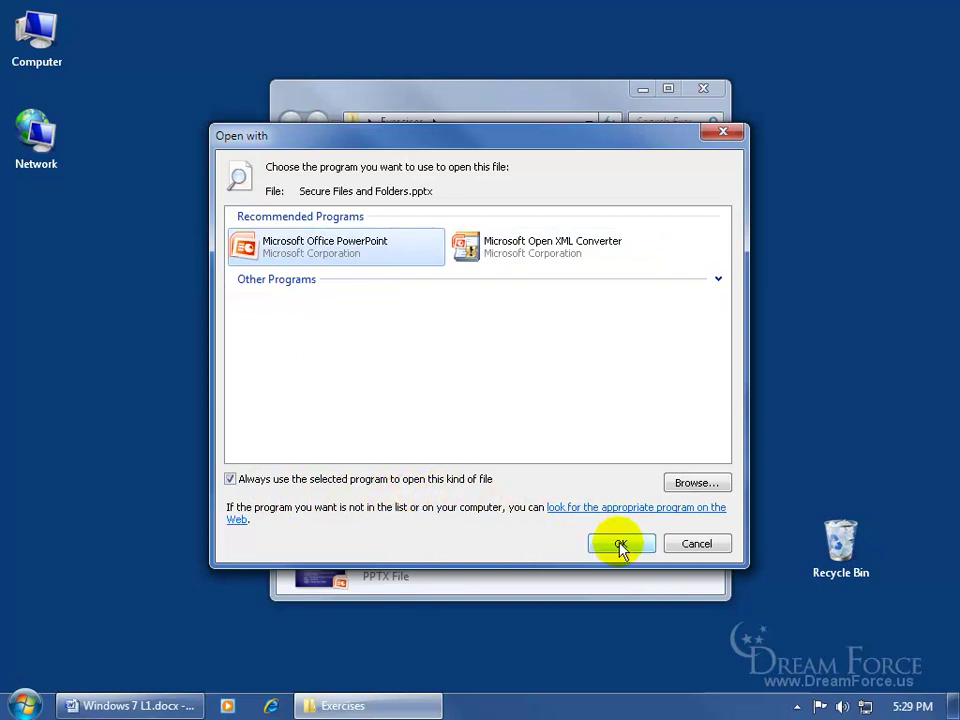
left_click(686, 485)
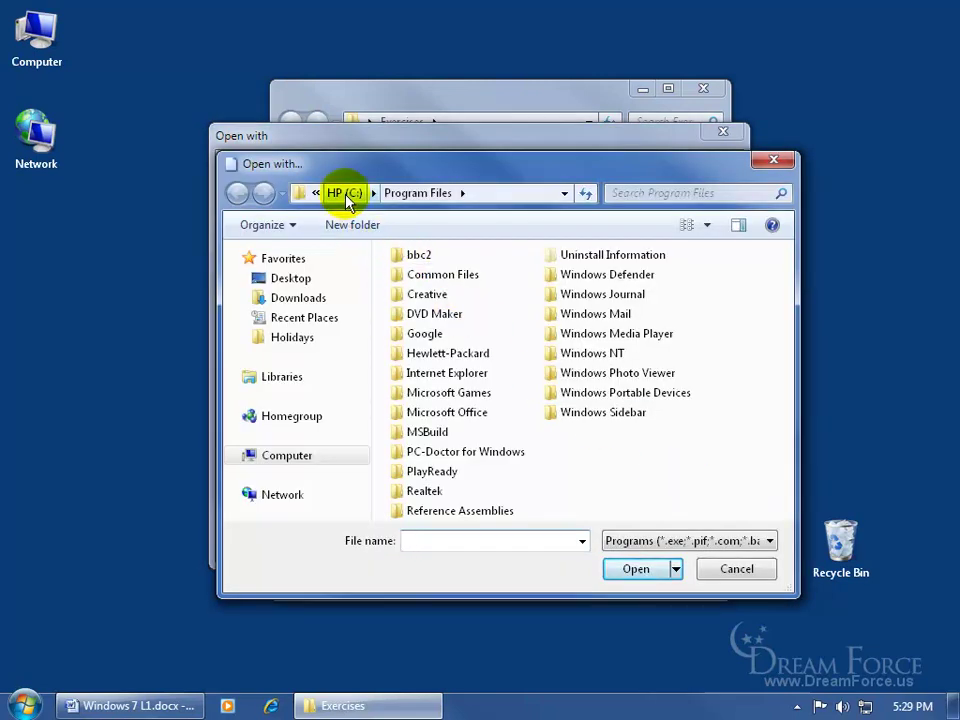
left_click(346, 195)
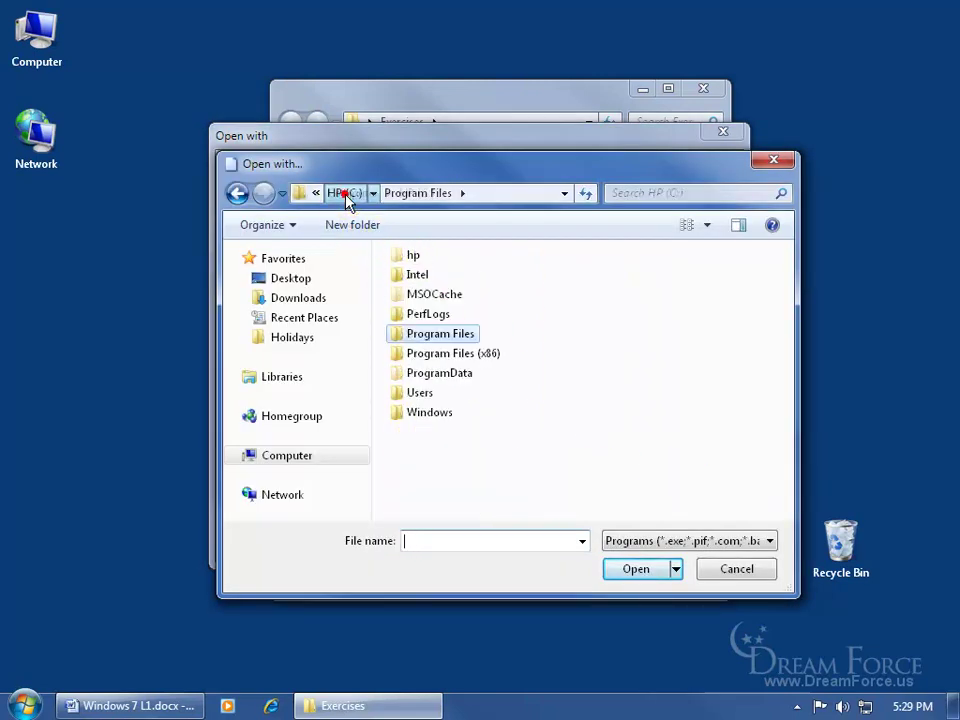
double_click(456, 356)
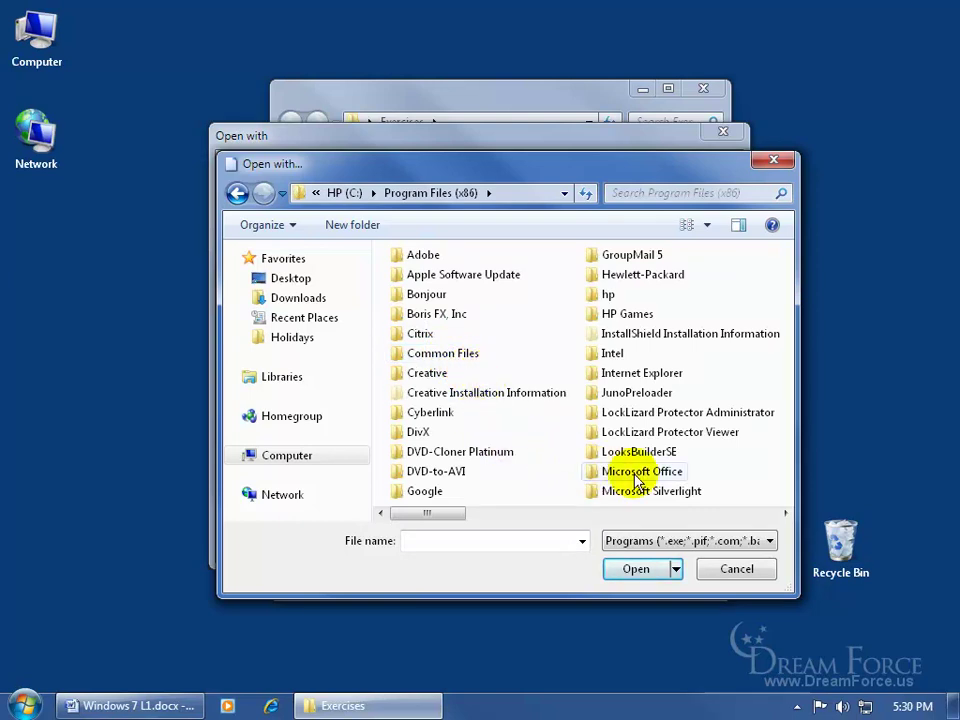
scroll(628, 467, "down", 1)
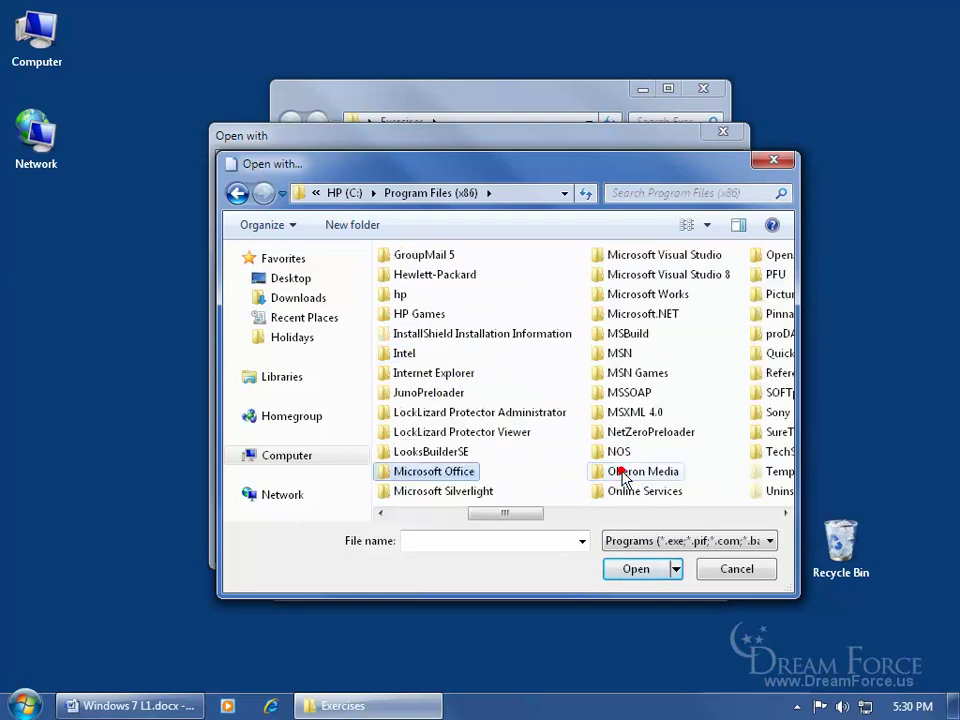
double_click(427, 480)
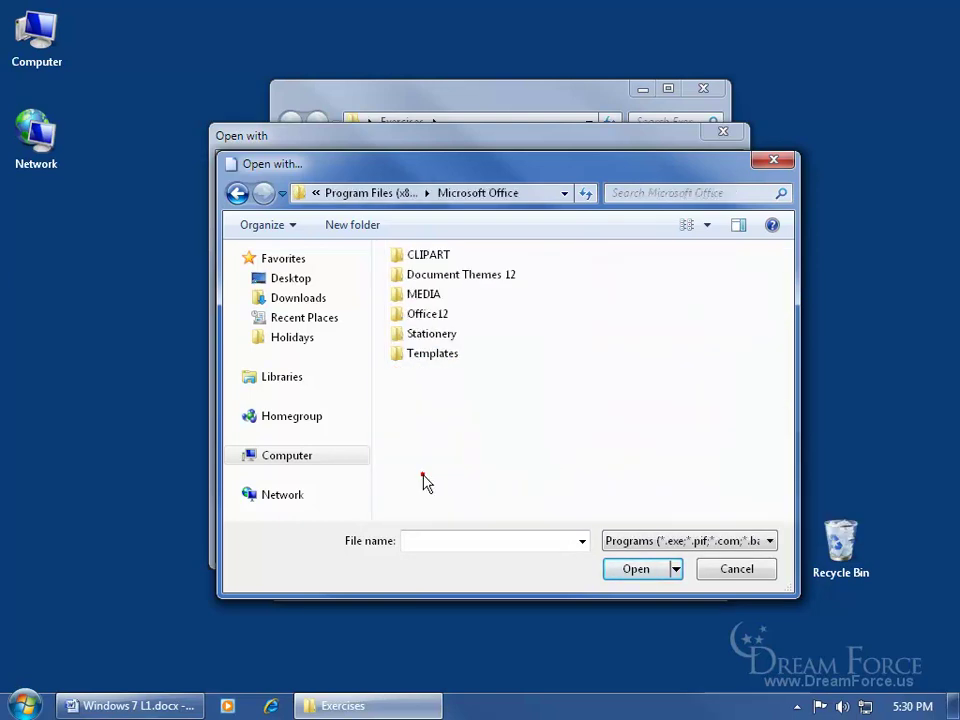
double_click(416, 316)
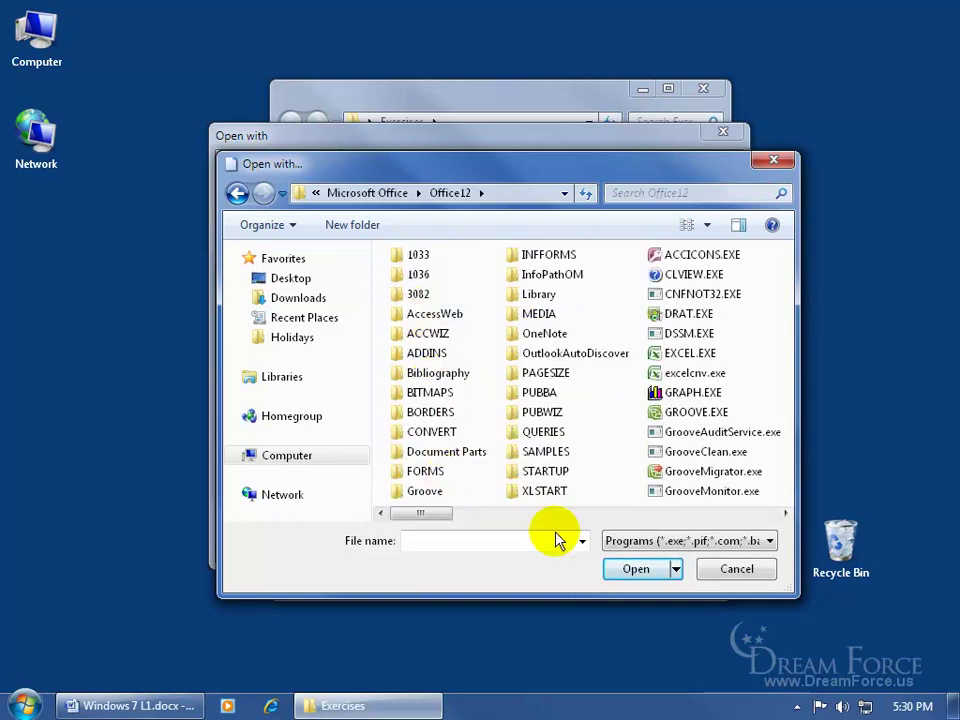
Step: Choose POWERPNT.EXE as the program always used for PPTX files and open the presentation with it
left_click(786, 513)
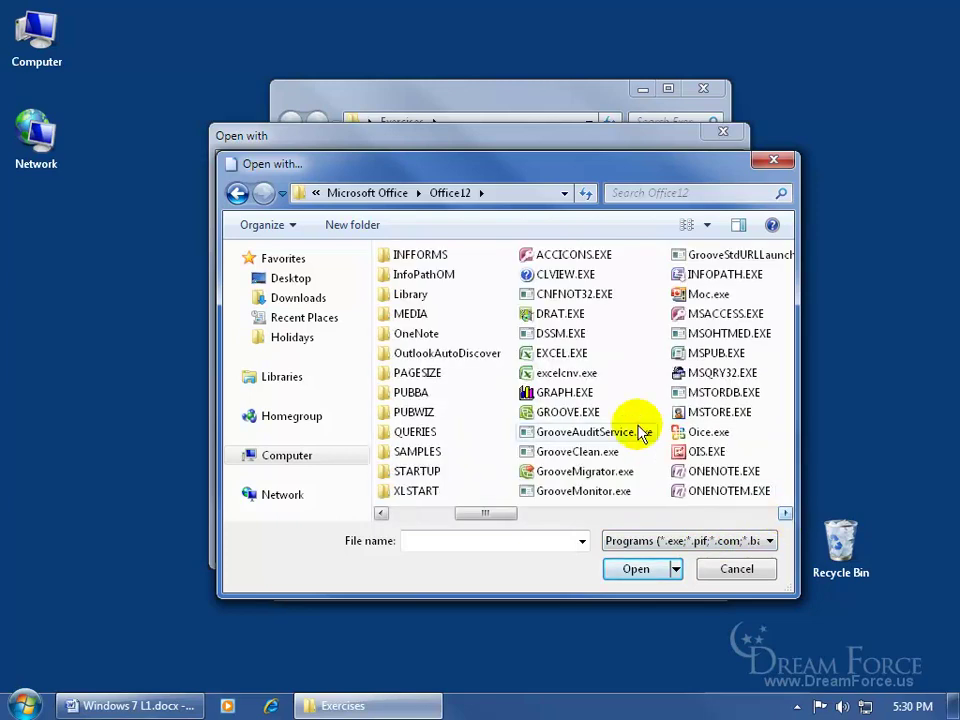
left_click(786, 513)
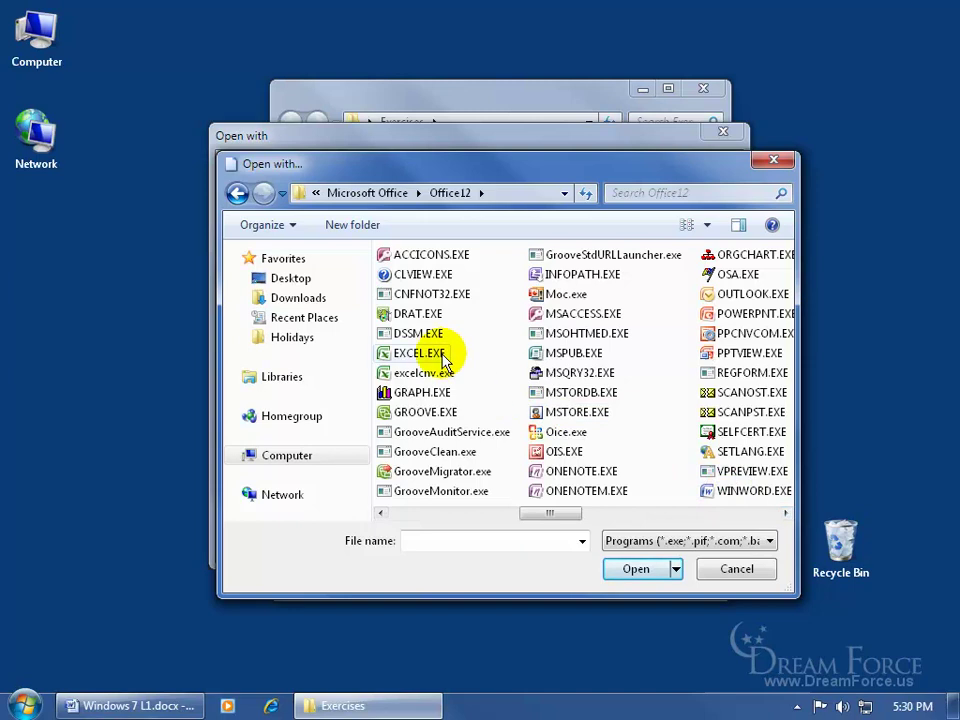
left_click(786, 513)
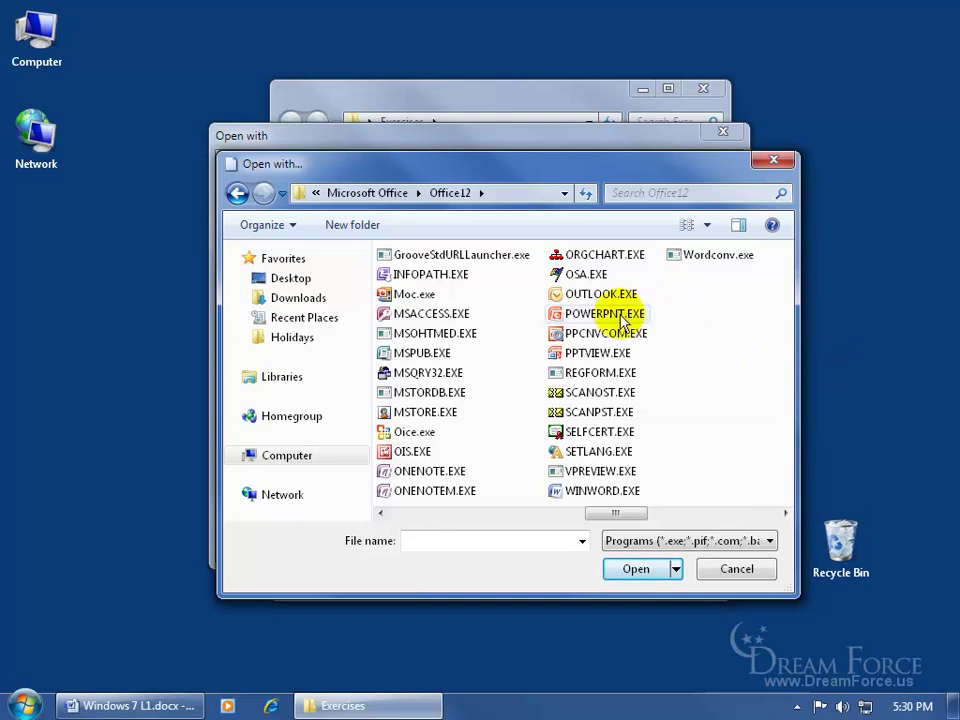
mouse_move(632, 322)
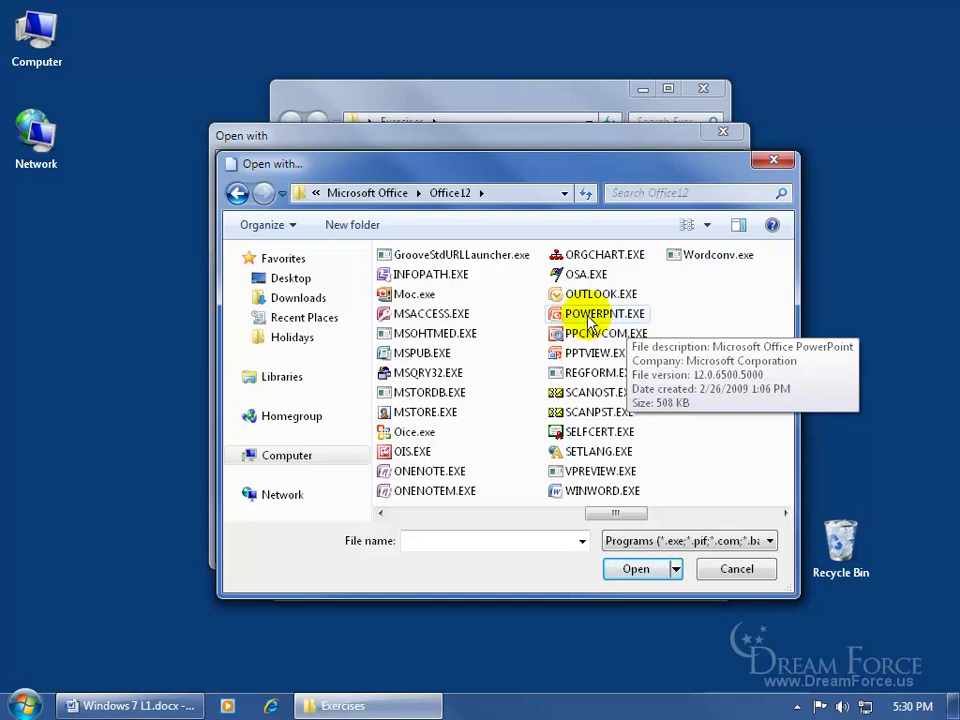
double_click(590, 314)
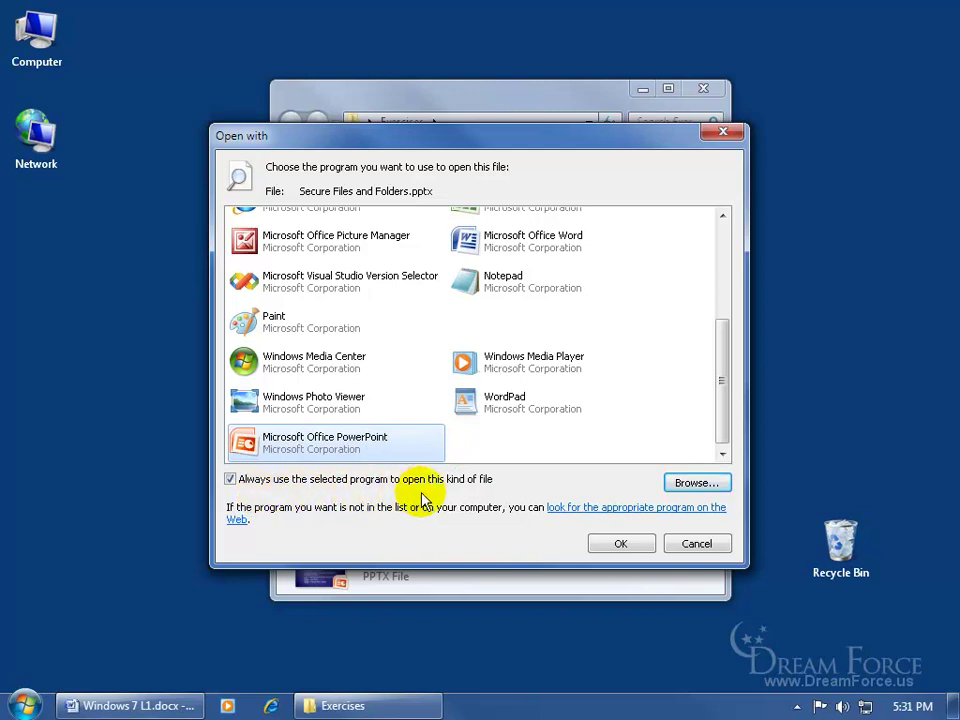
left_click(612, 543)
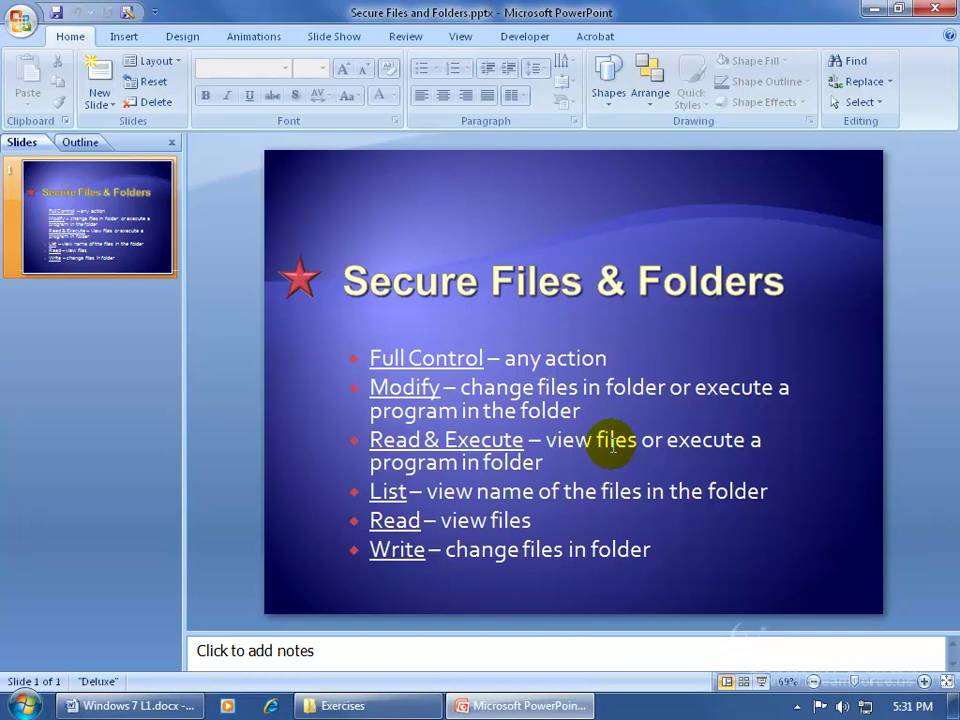
Step: Check the Jump List of the running PowerPoint program and close the Secure Files and Folders presentation
right_click(546, 706)
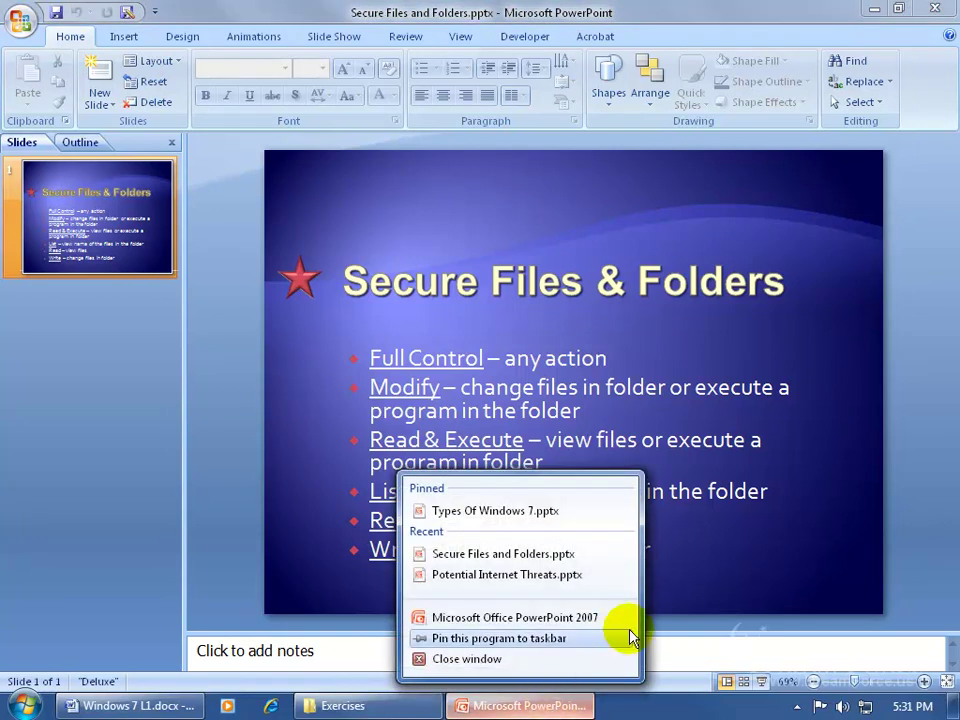
left_click(934, 9)
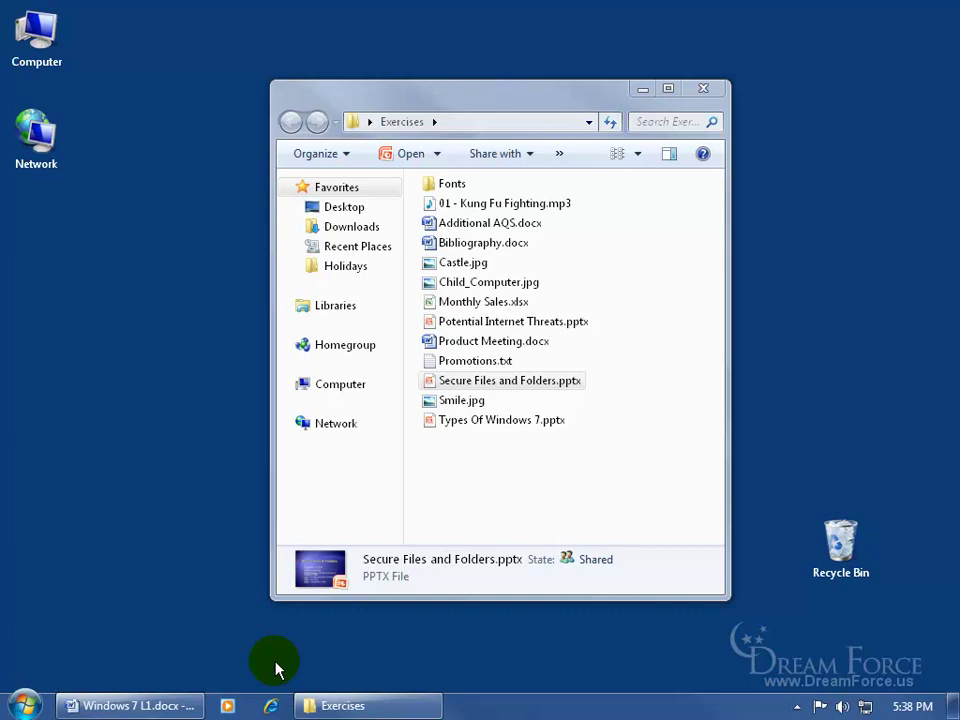
Step: Launch Internet Explorer from its pinned taskbar shortcut to view its start page, and close the browser
left_click(270, 705)
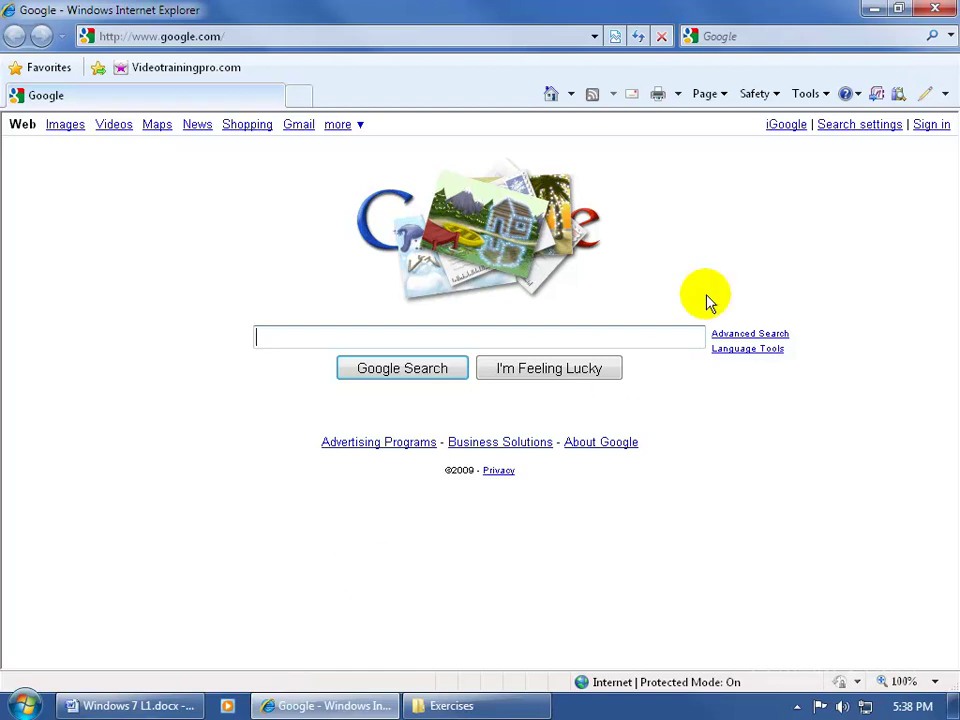
left_click(935, 9)
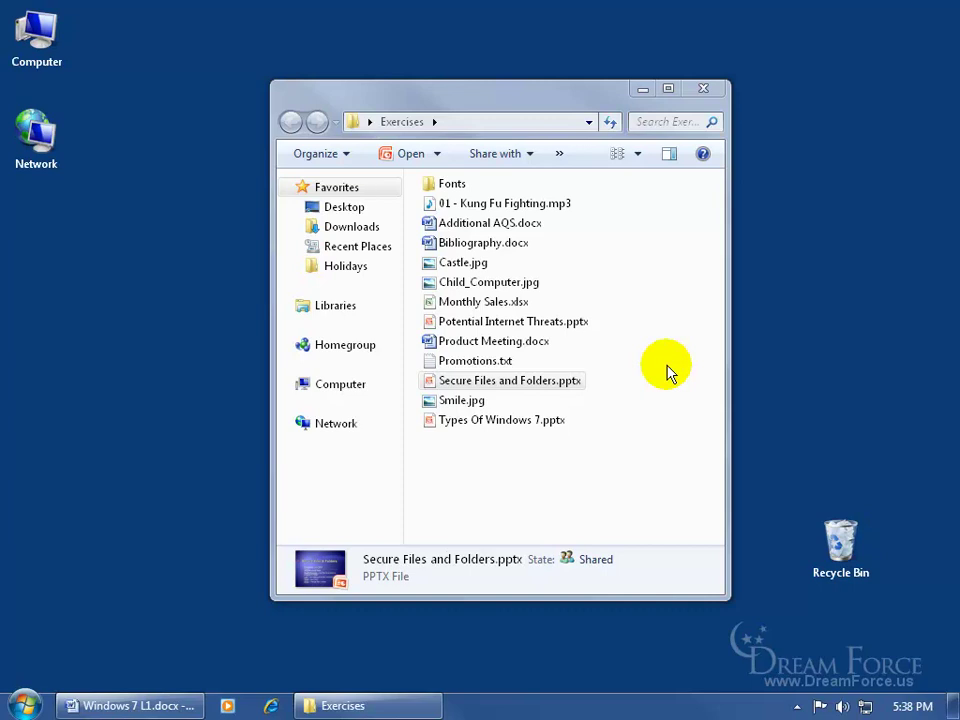
Step: Open Promotions.txt from the Exercises folder in Notepad, look over the available menu commands, and close the file
double_click(472, 364)
left_click(456, 354)
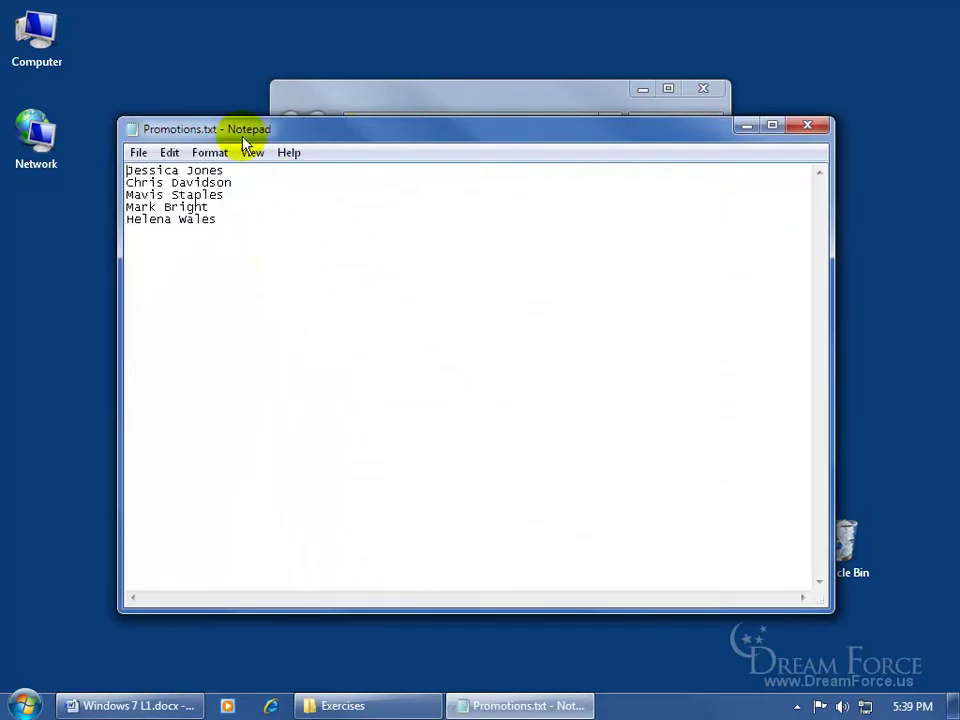
left_click(203, 152)
mouse_move(249, 152)
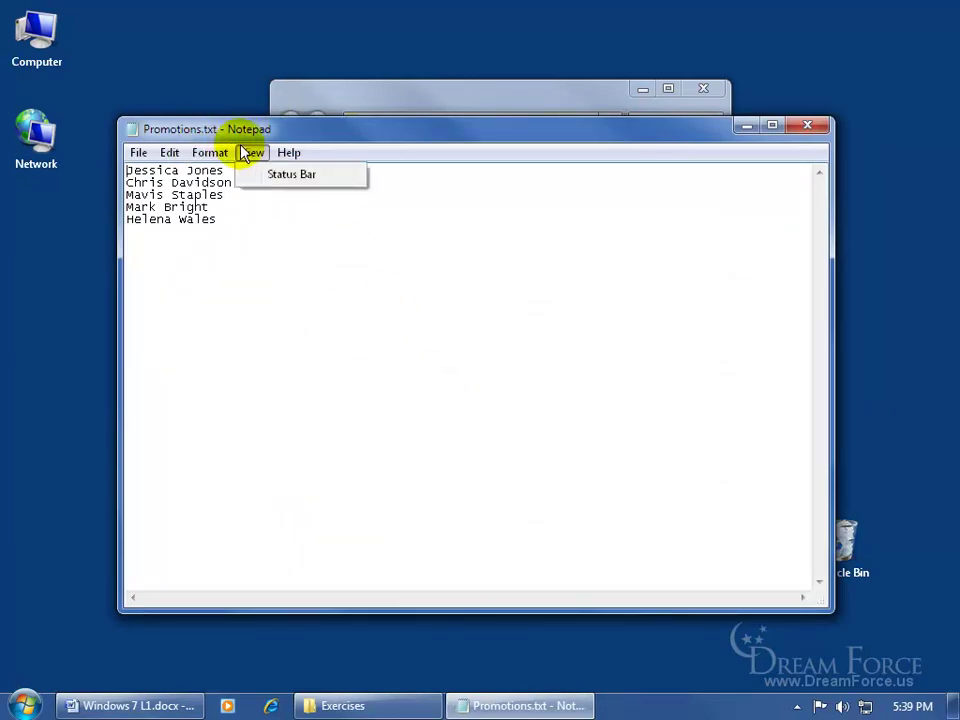
left_click(320, 143)
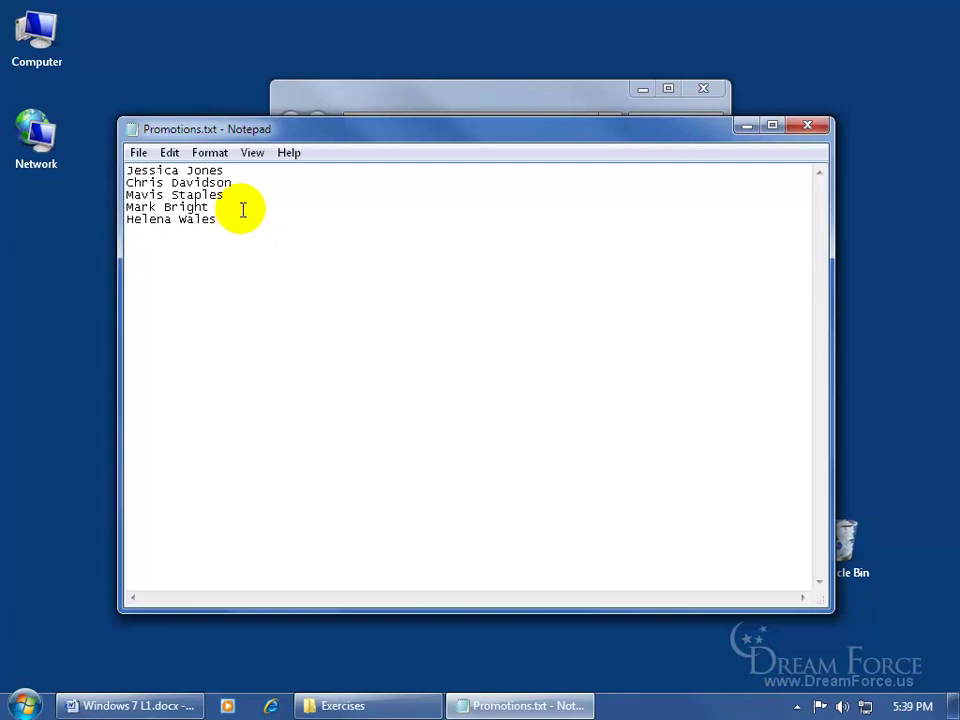
left_click(806, 126)
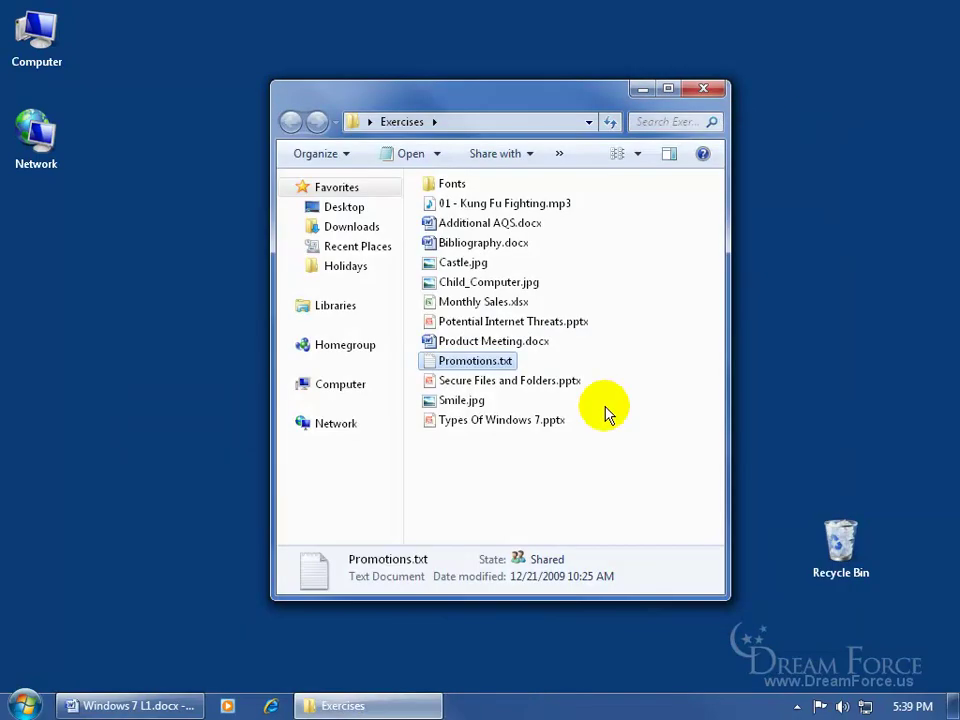
Step: Open Promotions.txt from the Exercises folder with Microsoft Office Word instead of its default program
right_click(458, 364)
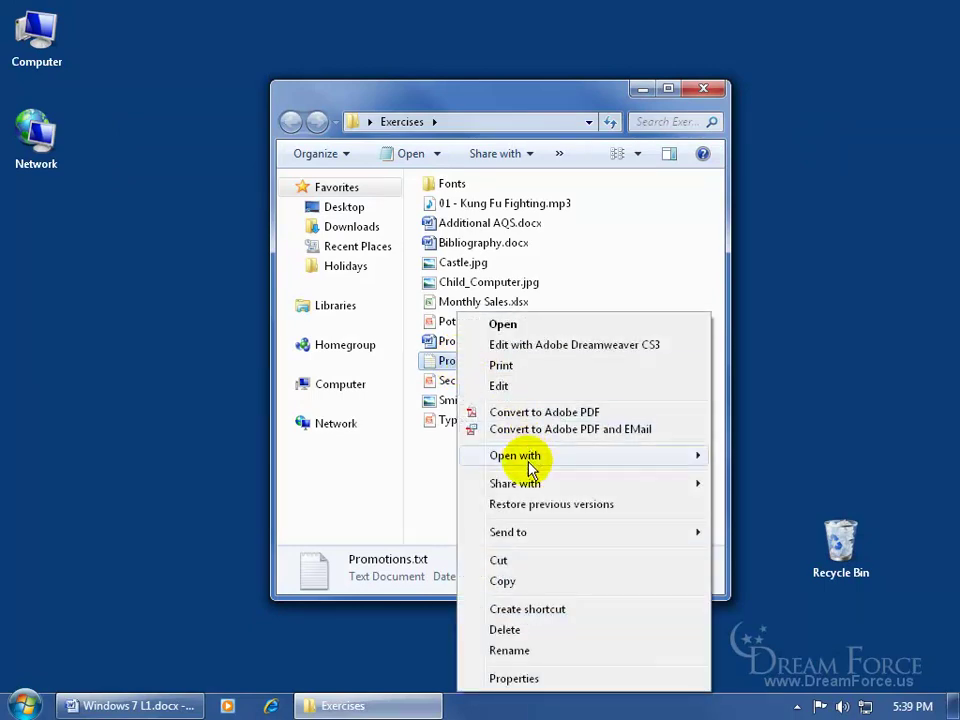
mouse_move(531, 458)
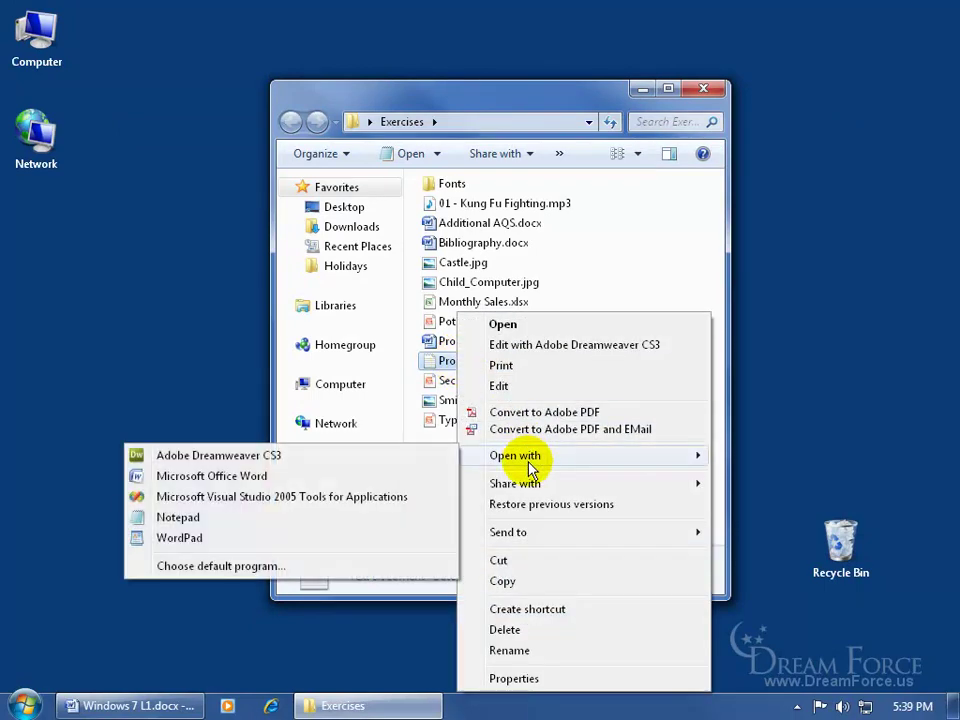
left_click(297, 478)
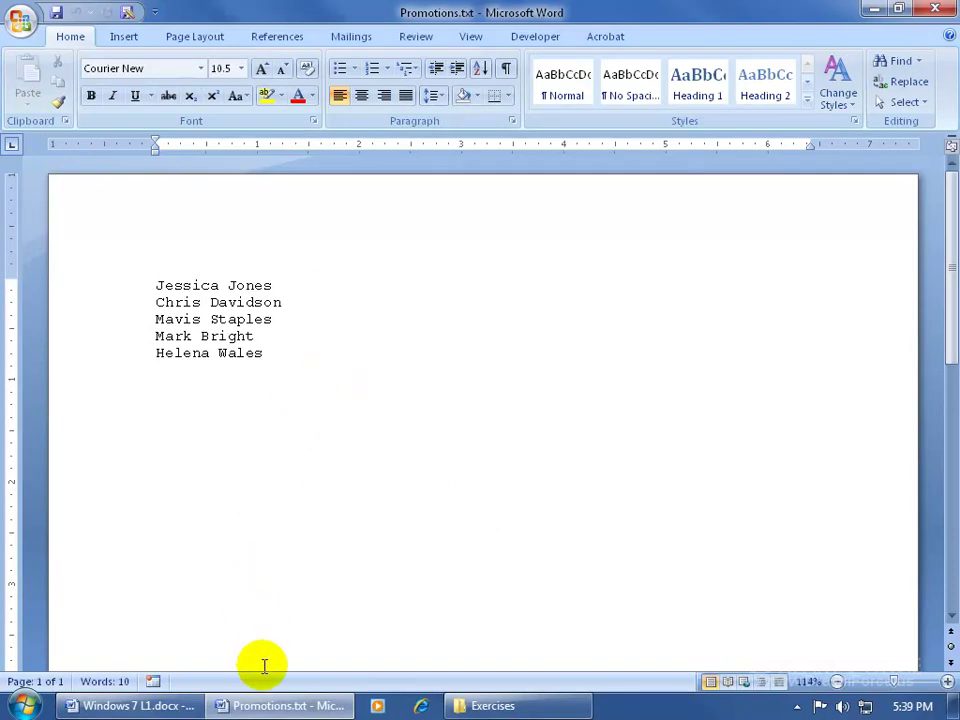
Step: Pin Promotions.txt in Word's Jump List and unpin it again
right_click(273, 710)
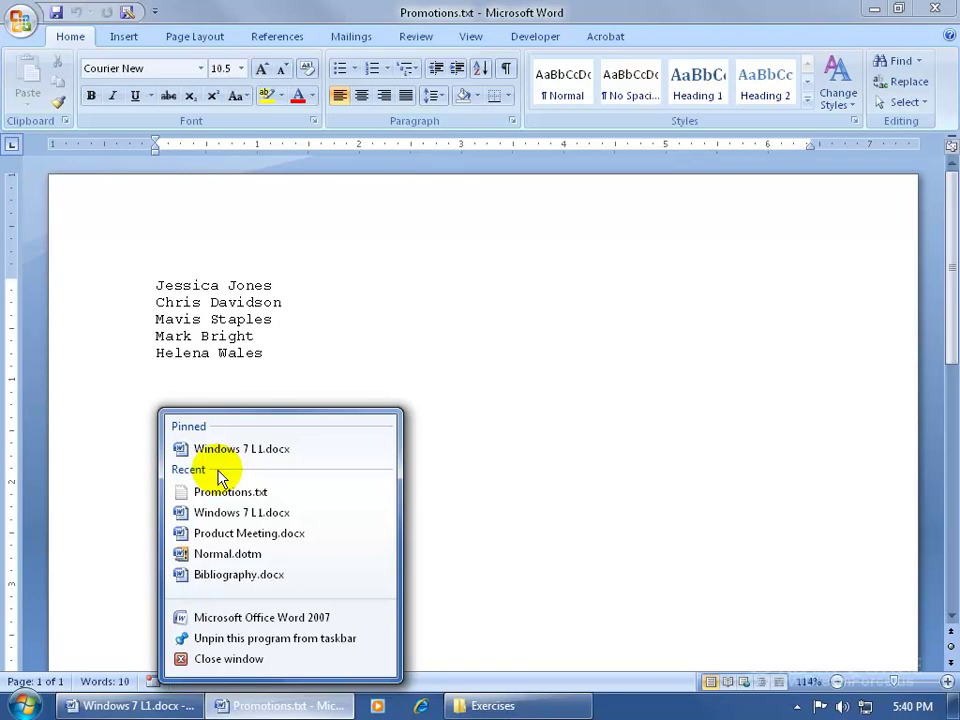
left_click(368, 493)
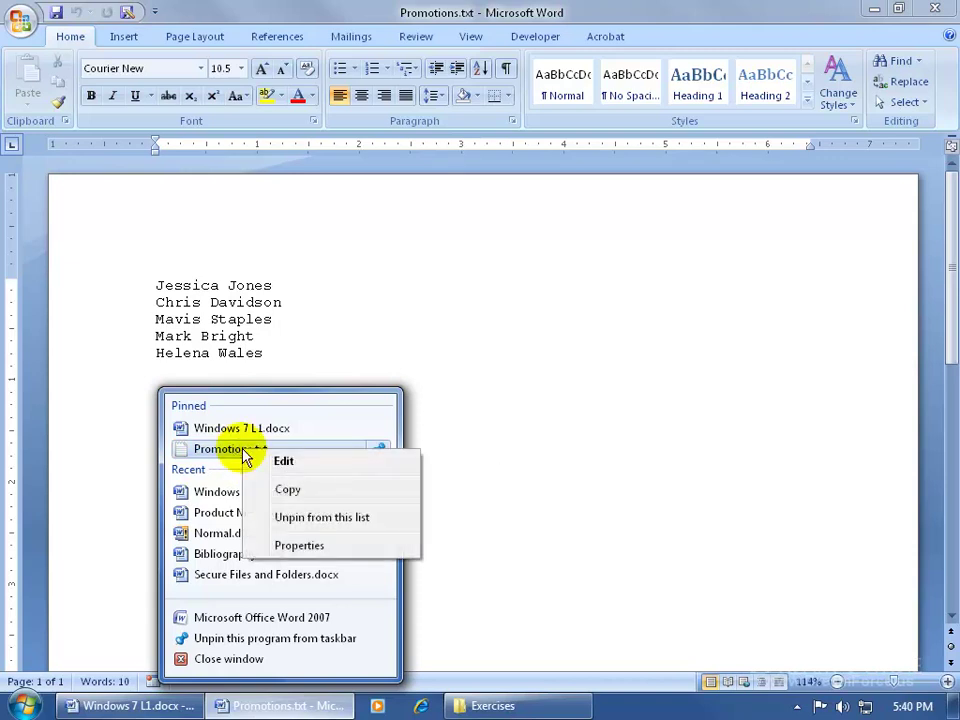
left_click(295, 517)
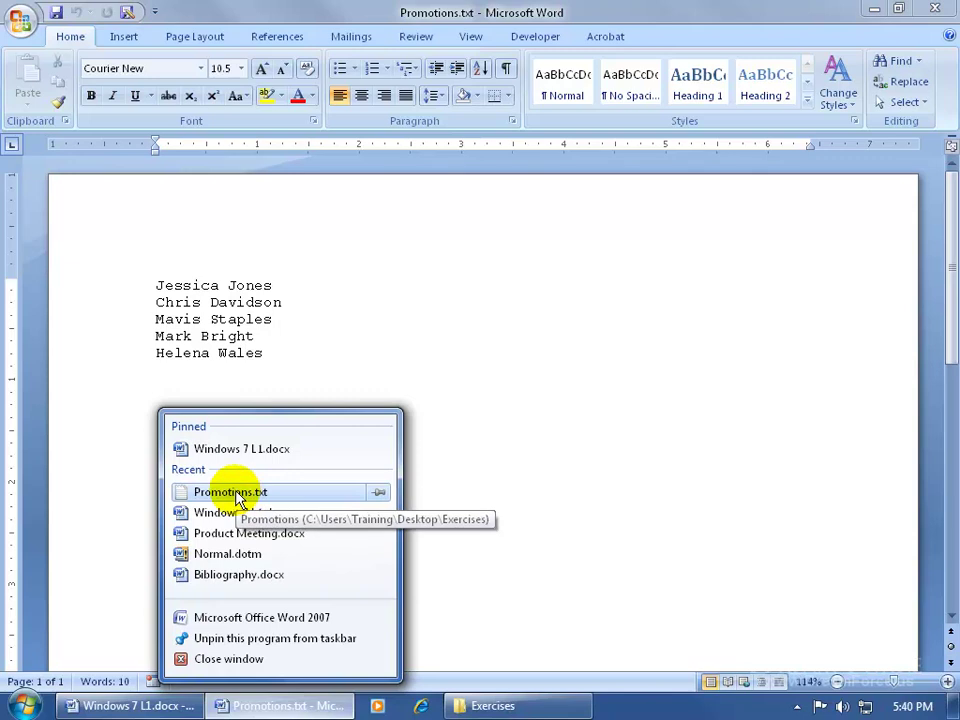
Step: Remove Promotions.txt from the recent items in Word's Jump List
right_click(235, 493)
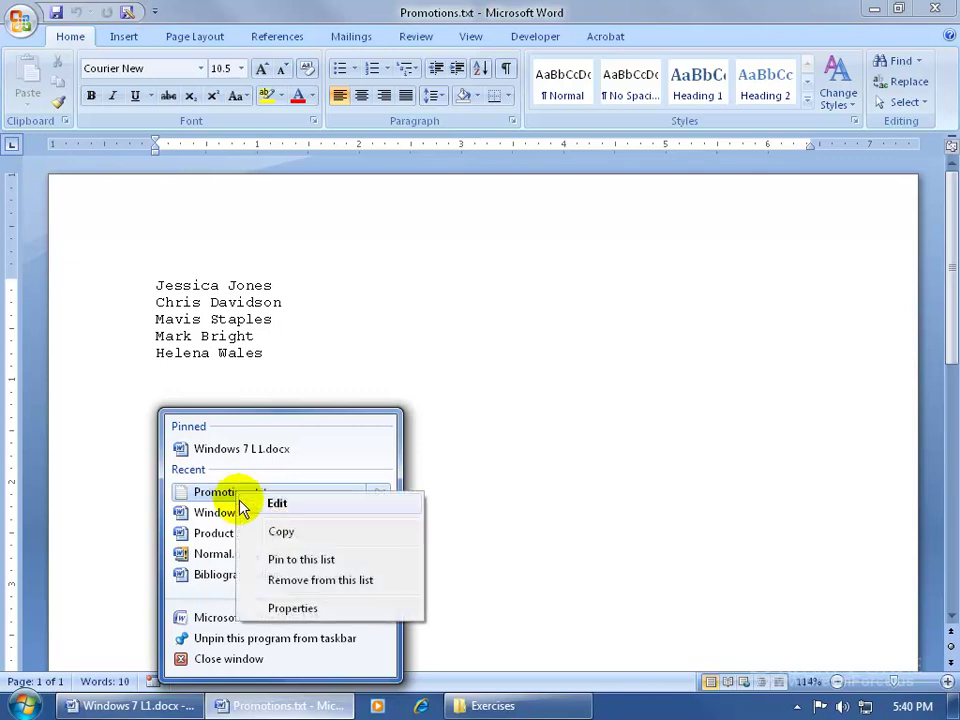
left_click(295, 583)
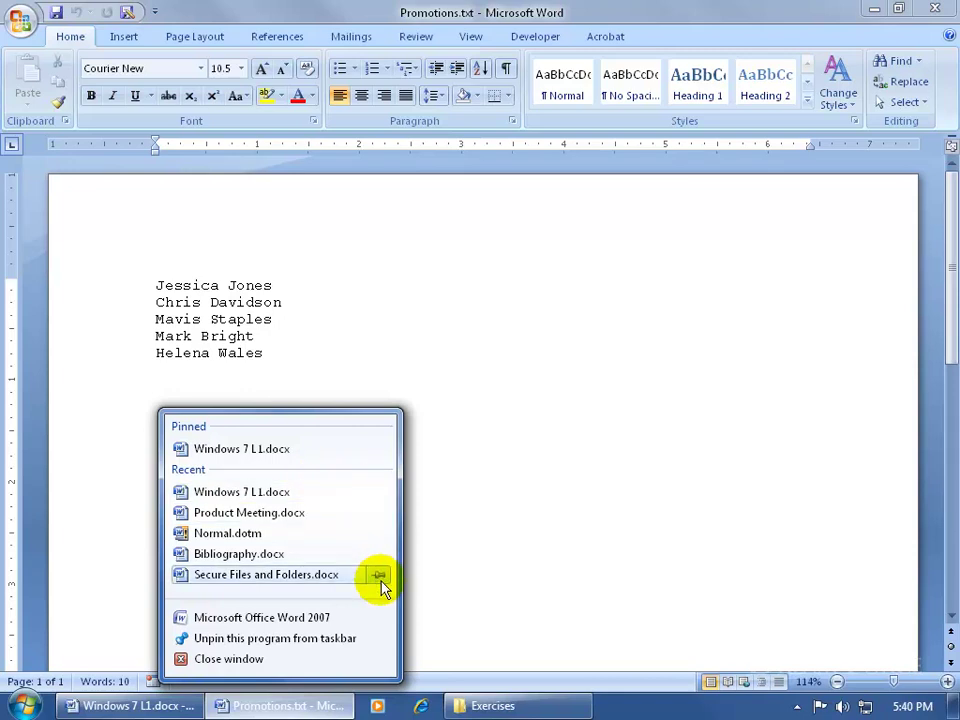
mouse_move(385, 574)
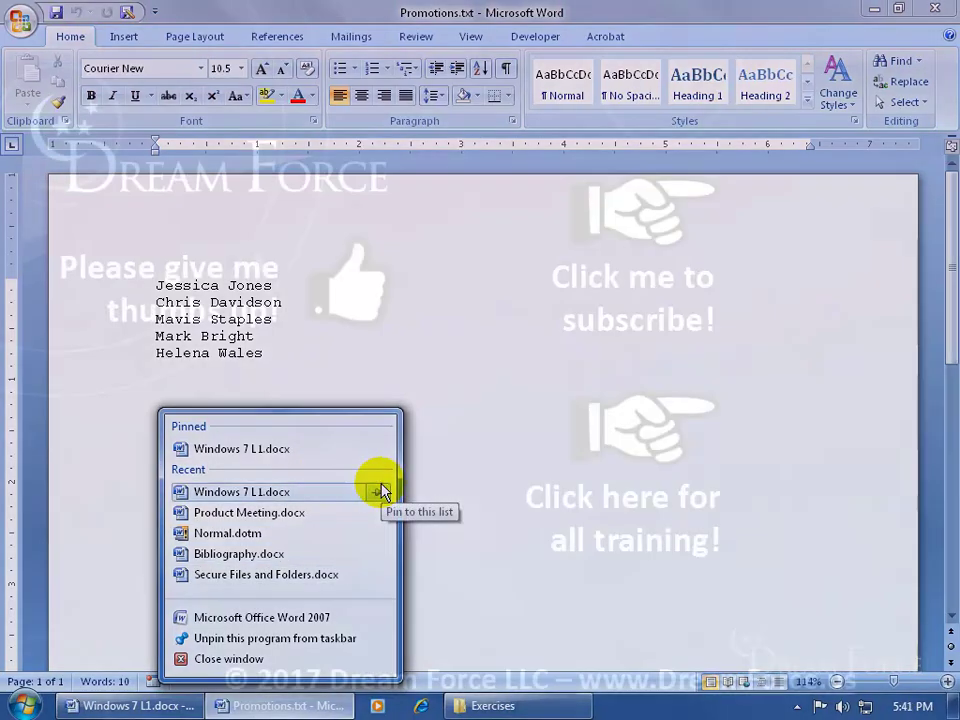